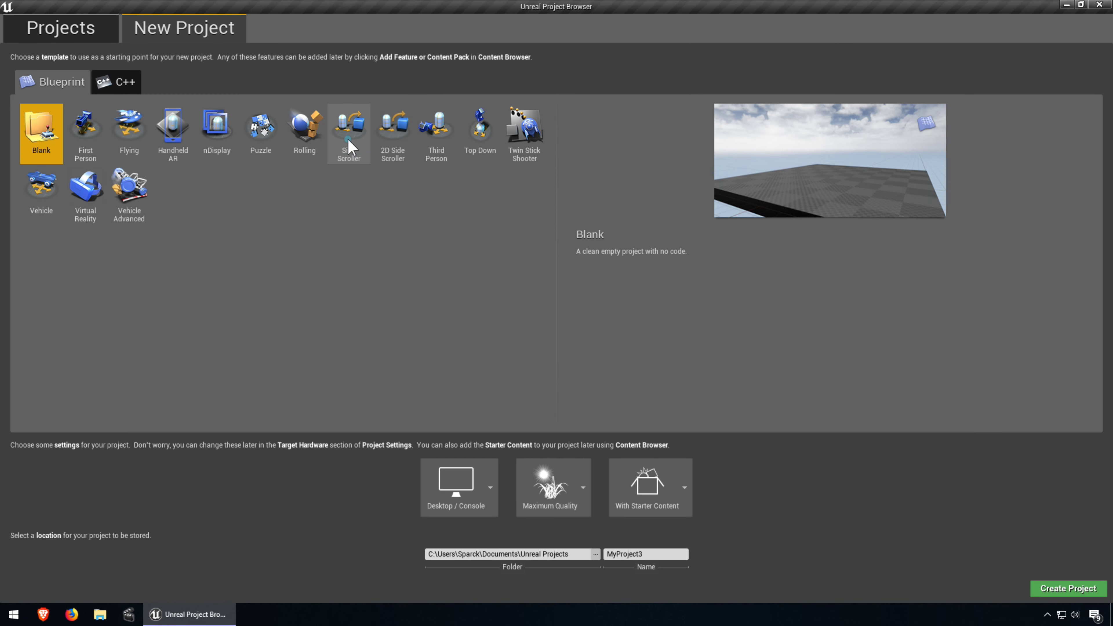
- Compare the descriptions and previews of the Blueprint project templates, including Side Scroller, Top Down, Blank and 2D Side Scroller
left_click(349, 140)
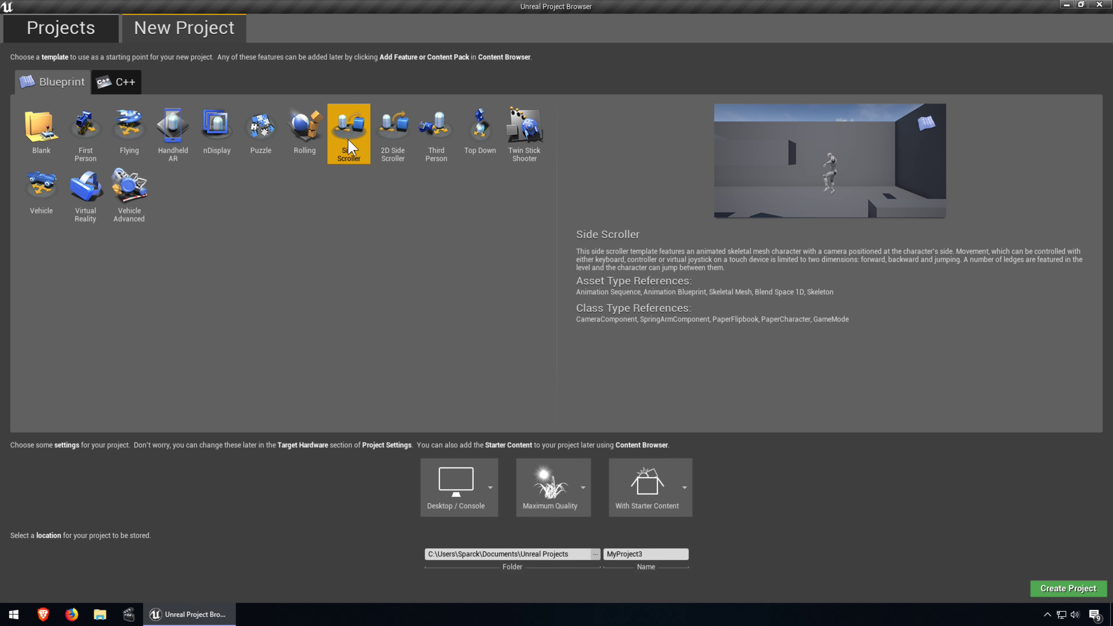
left_click(390, 144)
left_click(430, 147)
left_click(474, 153)
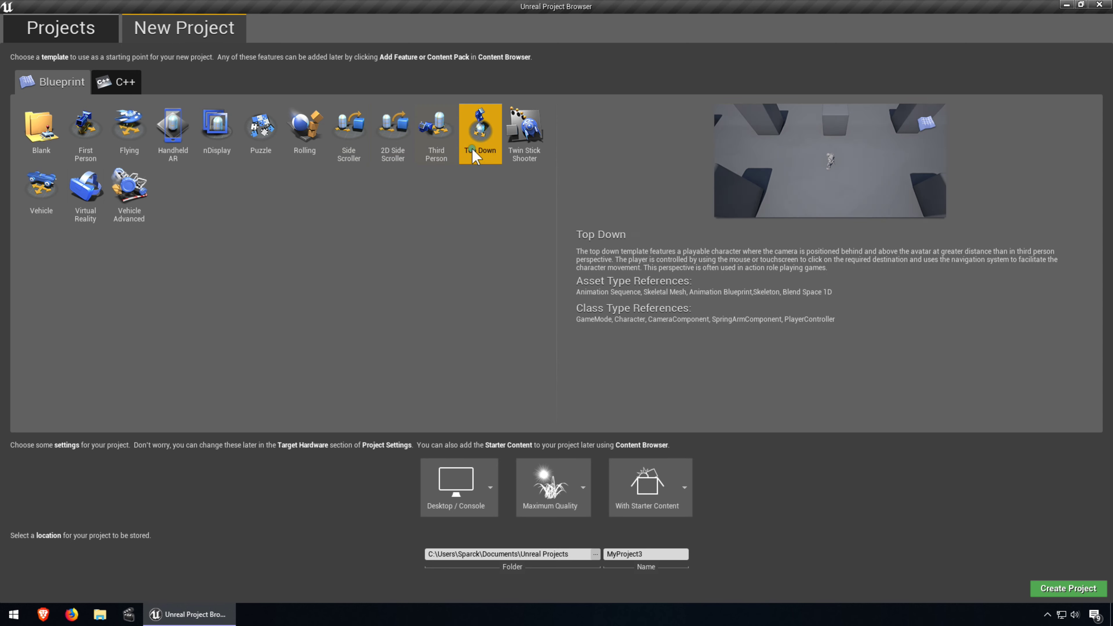
left_click(504, 151)
left_click(346, 144)
left_click(310, 144)
left_click(29, 140)
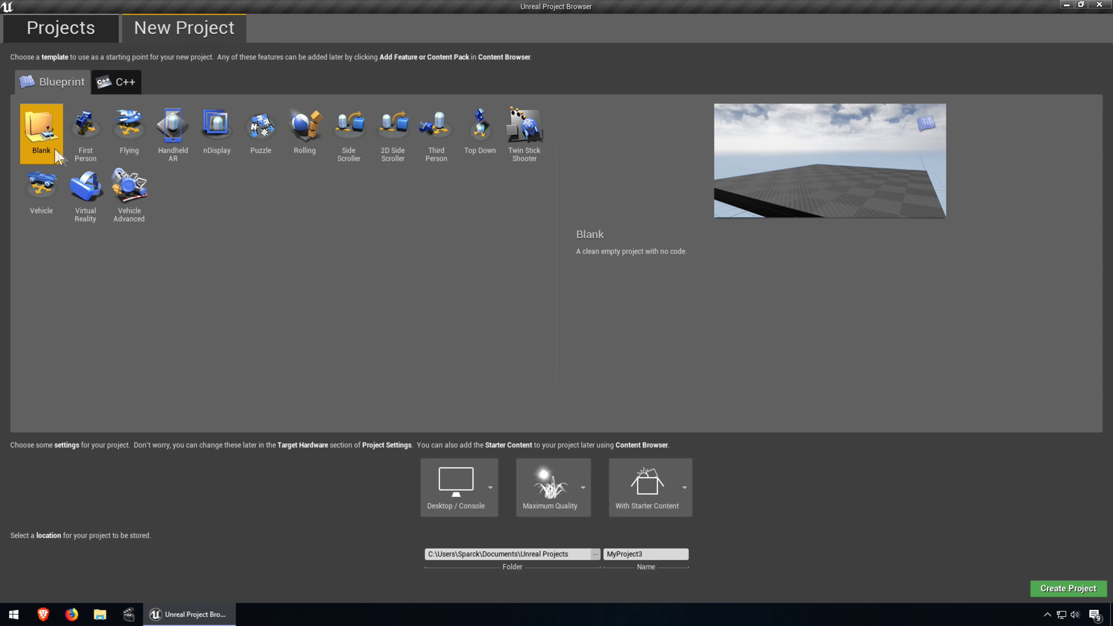
left_click(395, 159)
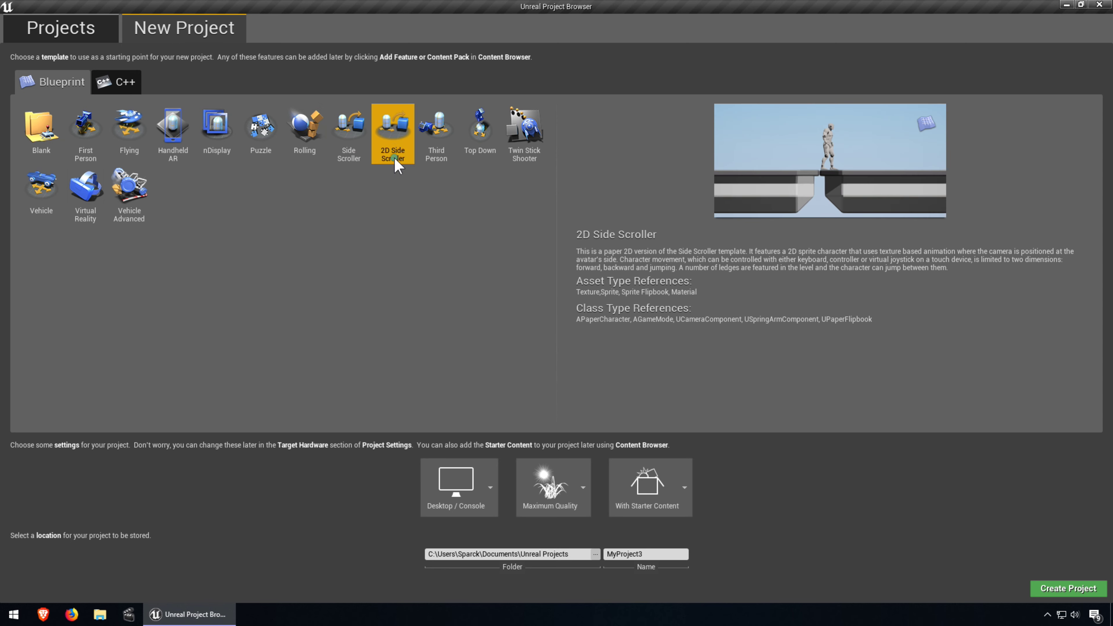
- Create the Blueprint project MyProject3 from the Side Scroller template with starter content
left_click(353, 155)
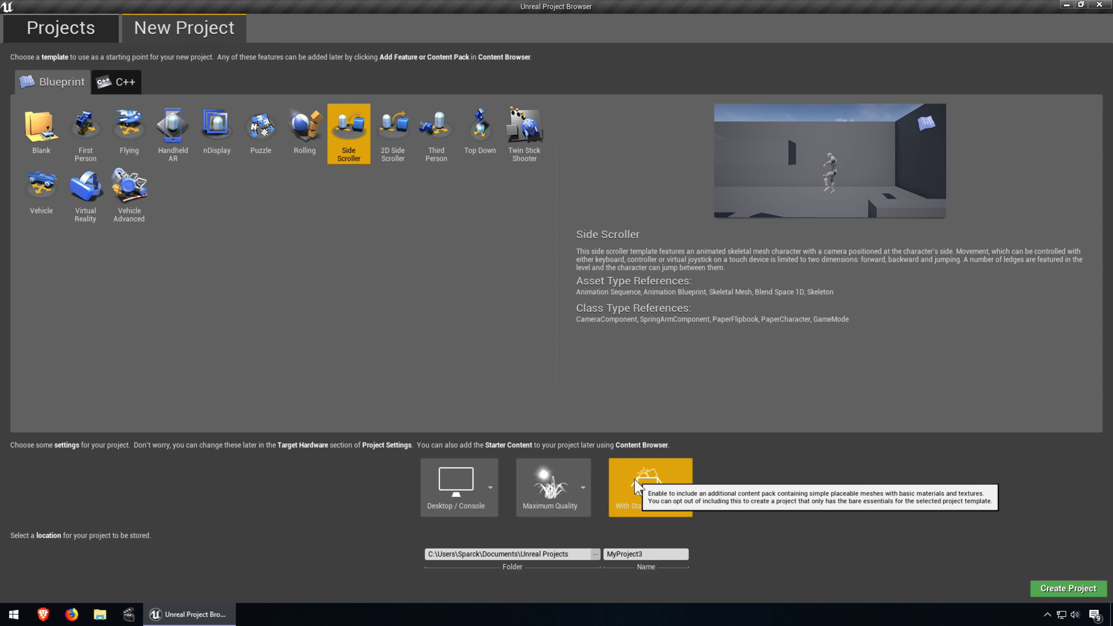
left_click(1072, 588)
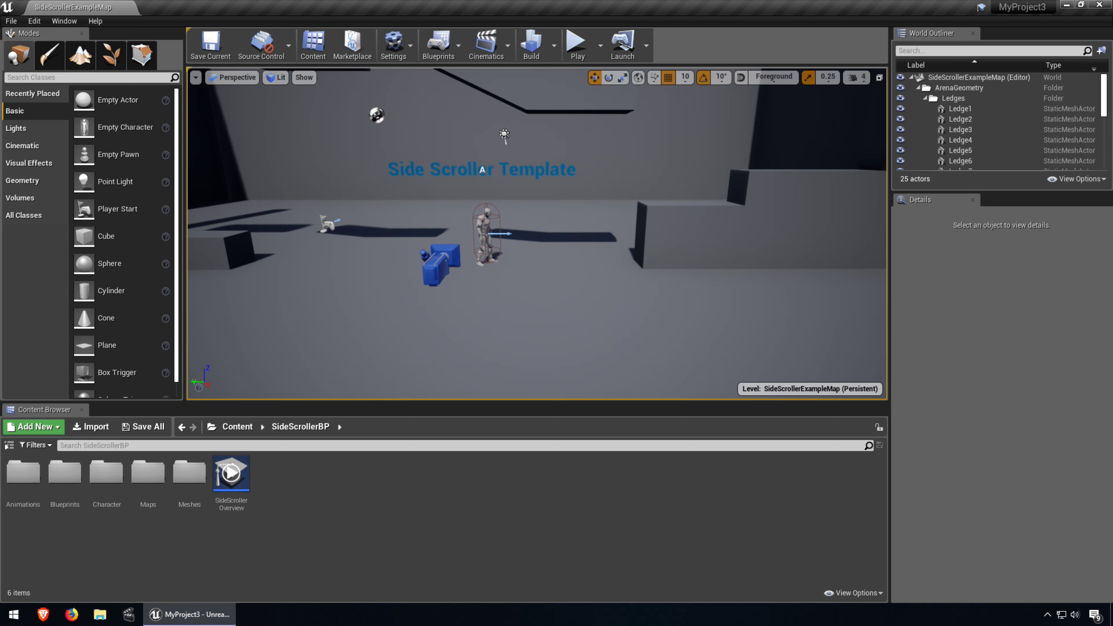
- Play-test the side scroller level by running the character in both directions and jumping, and end the session
scroll(522, 231, "up", 5)
mouse_move(516, 237)
right_mouse_down()
mouse_move(504, 238)
mouse_move(539, 246)
mouse_move(516, 237)
right_mouse_up()
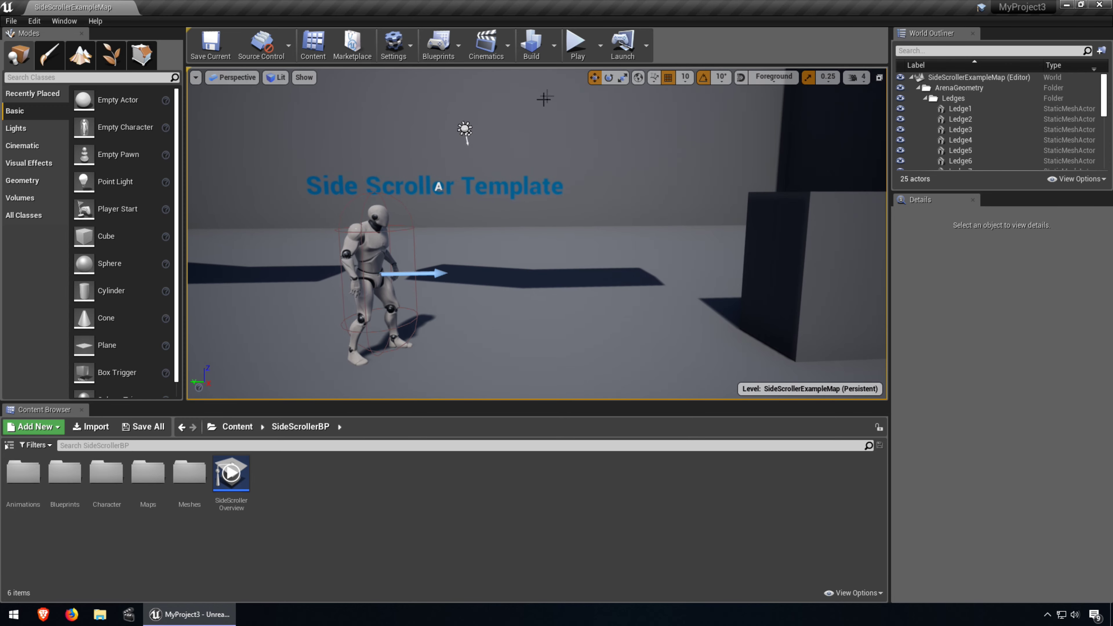
key("alt+p")
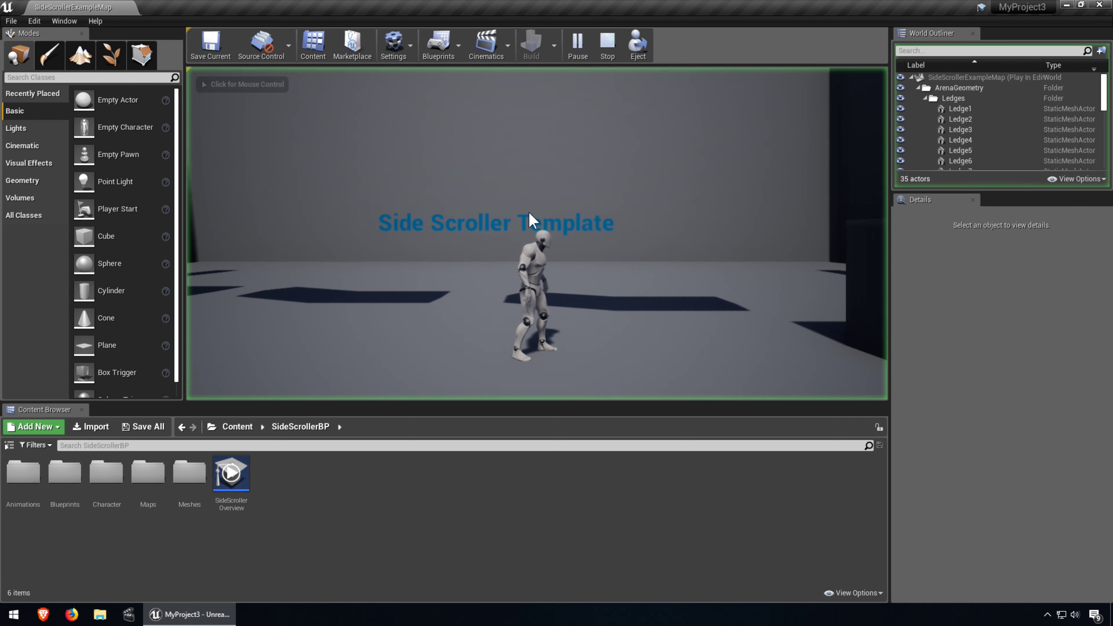
key("a")
key("space")
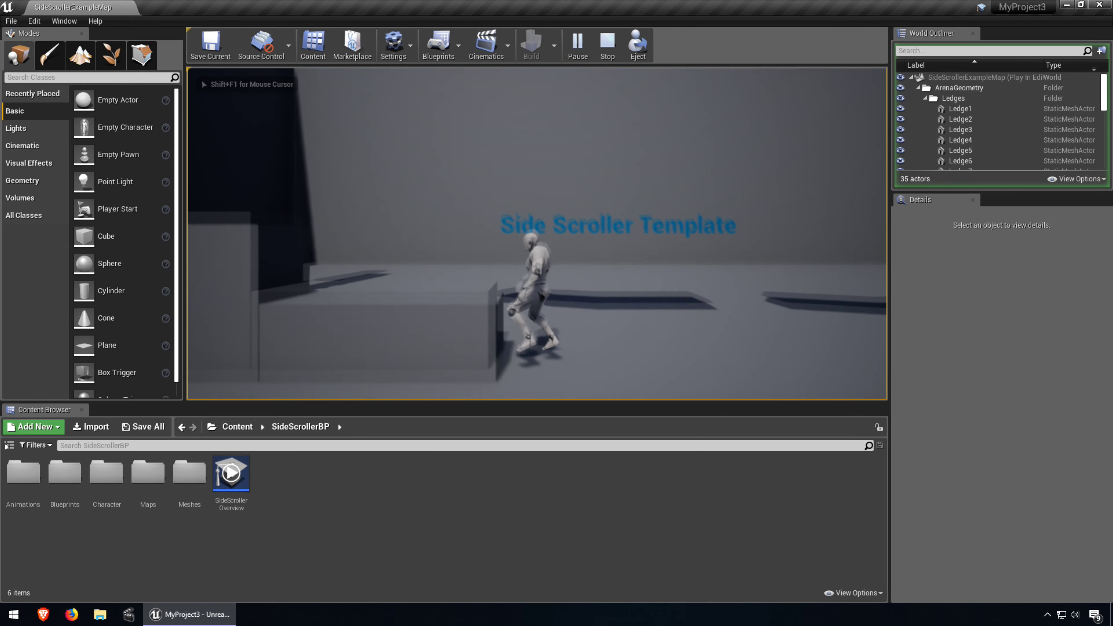
key("space")
key("d")
key("space")
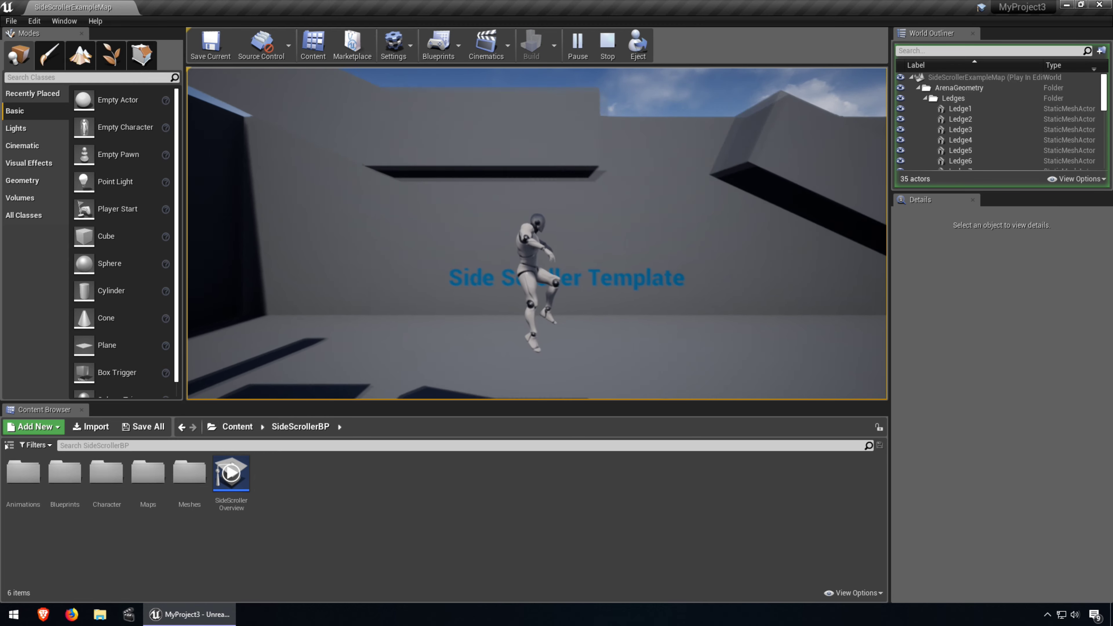
key("space")
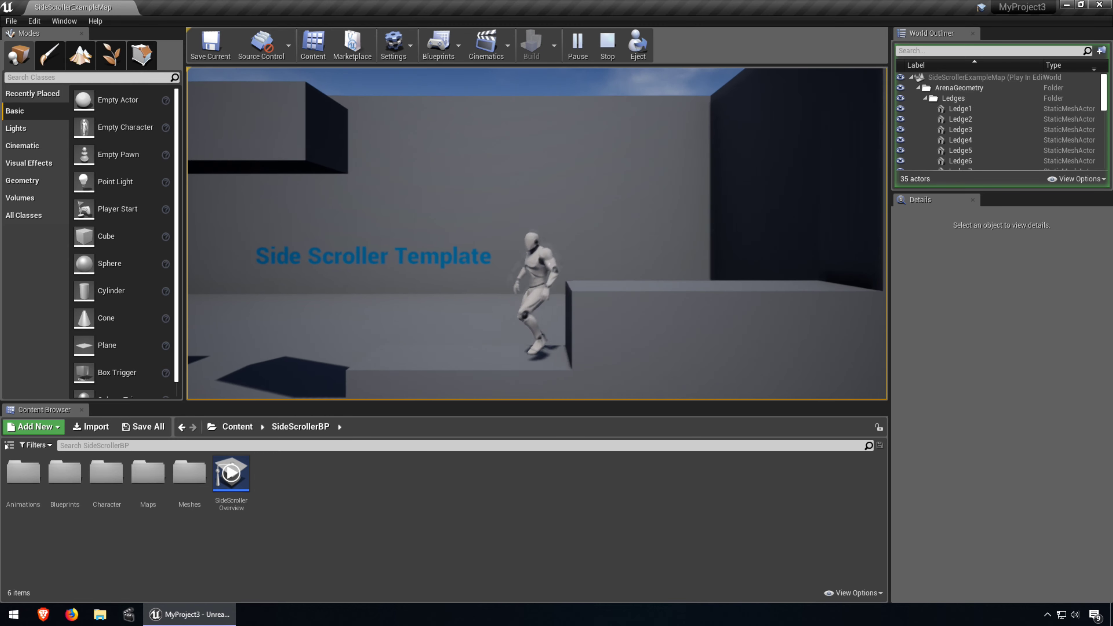
key("a")
key("Escape")
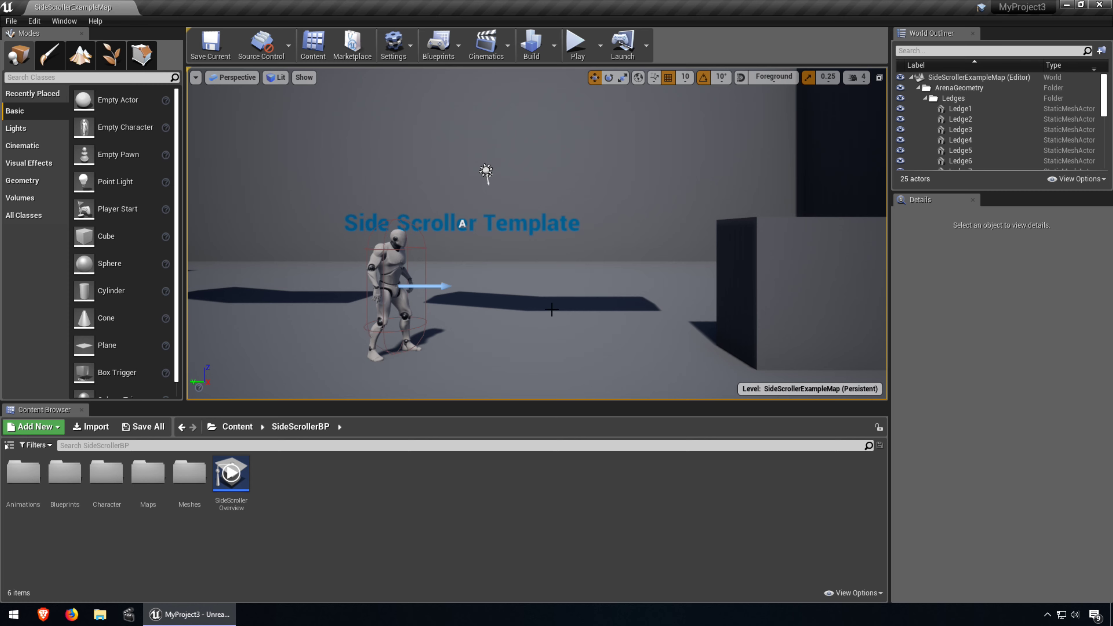
- Place a Trigger Volume in the level in front of the block beside the character
left_click(19, 198)
scroll(166, 360, "down", 5)
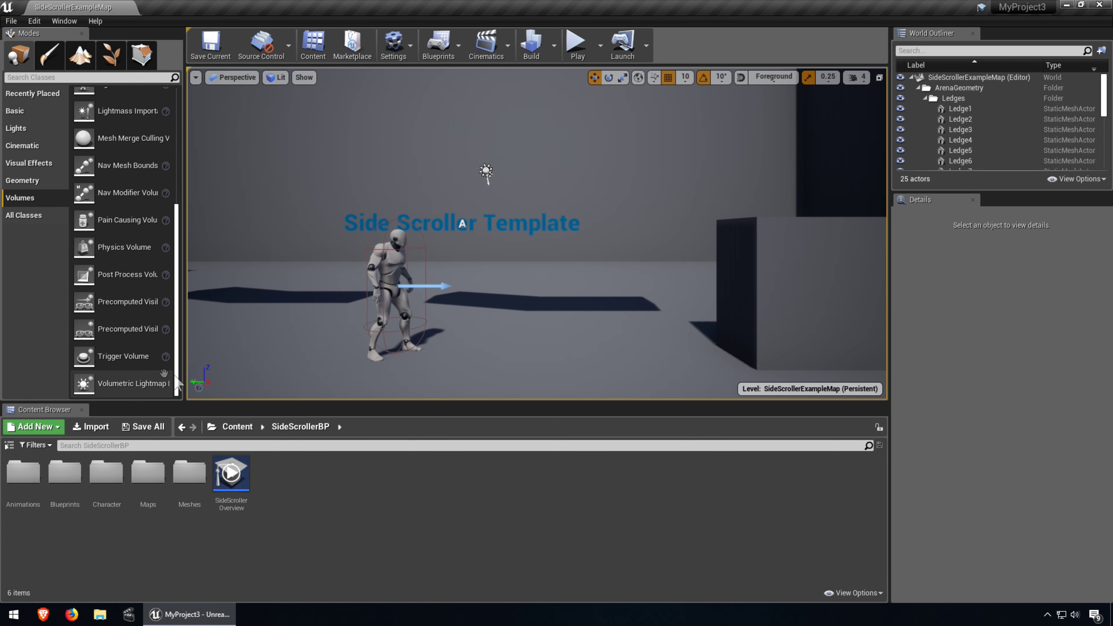
left_click_drag(121, 357, 656, 343)
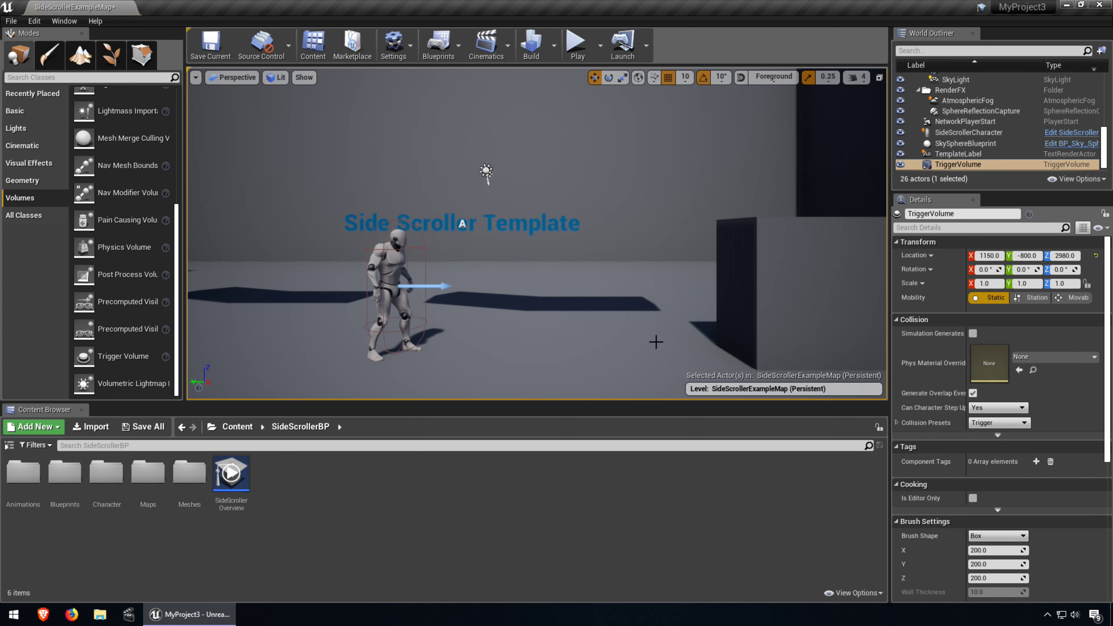
- Lower the trigger volume along Z to about 190 so it sits at floor level beside the block
scroll(640, 307, "down", 6)
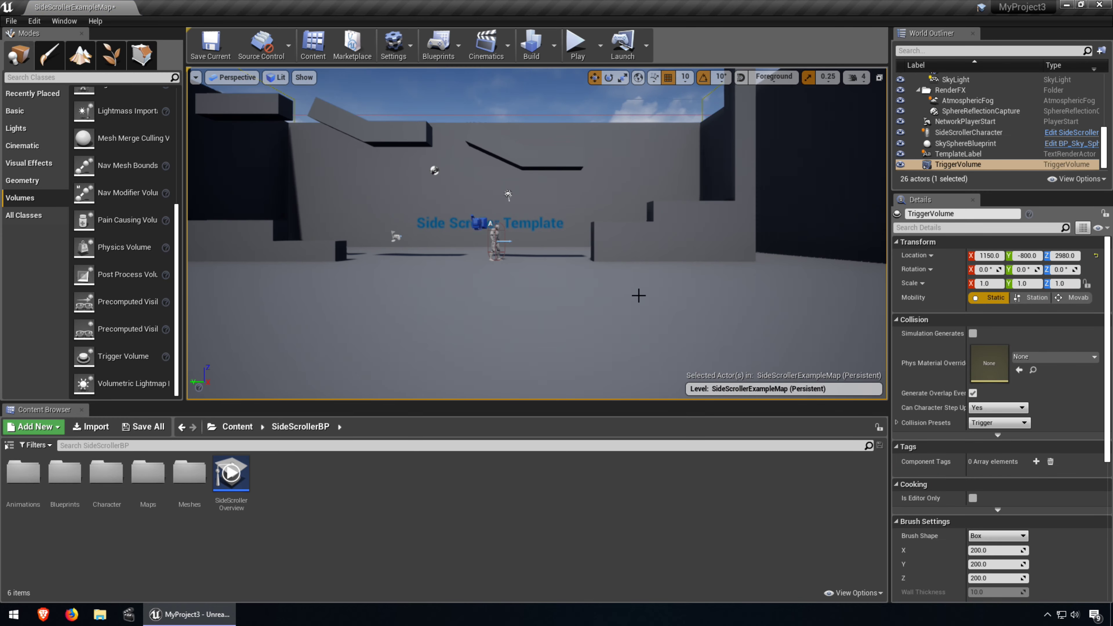
mouse_move(619, 185)
middle_mouse_down()
mouse_move(618, 110)
mouse_move(619, 180)
mouse_move(618, 162)
middle_mouse_up()
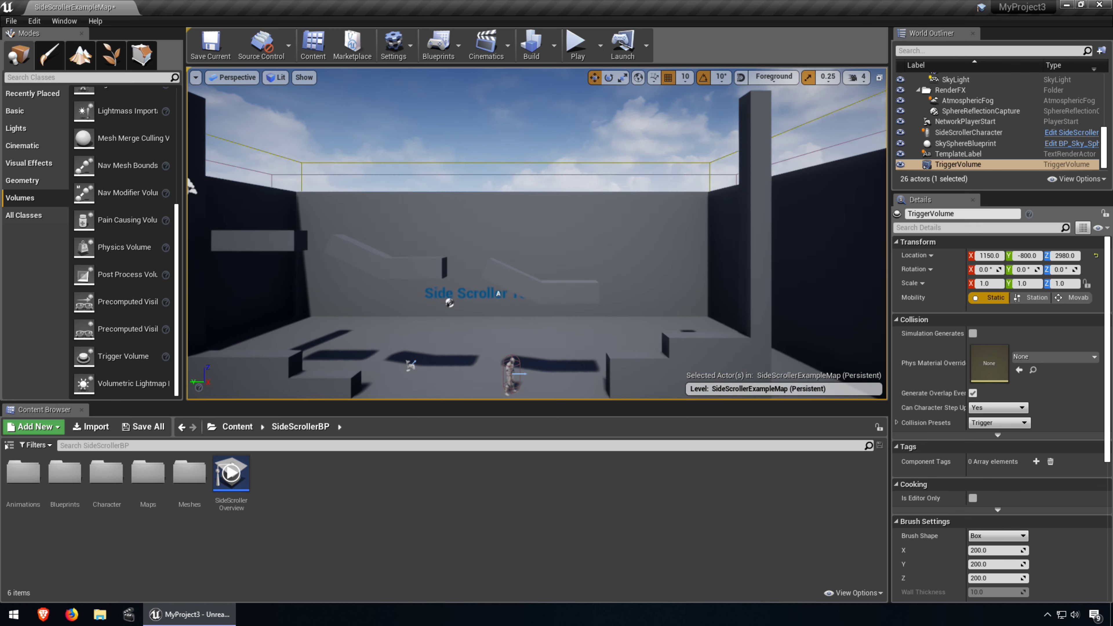
scroll(625, 198, "down", 3)
scroll(625, 198, "down", 8)
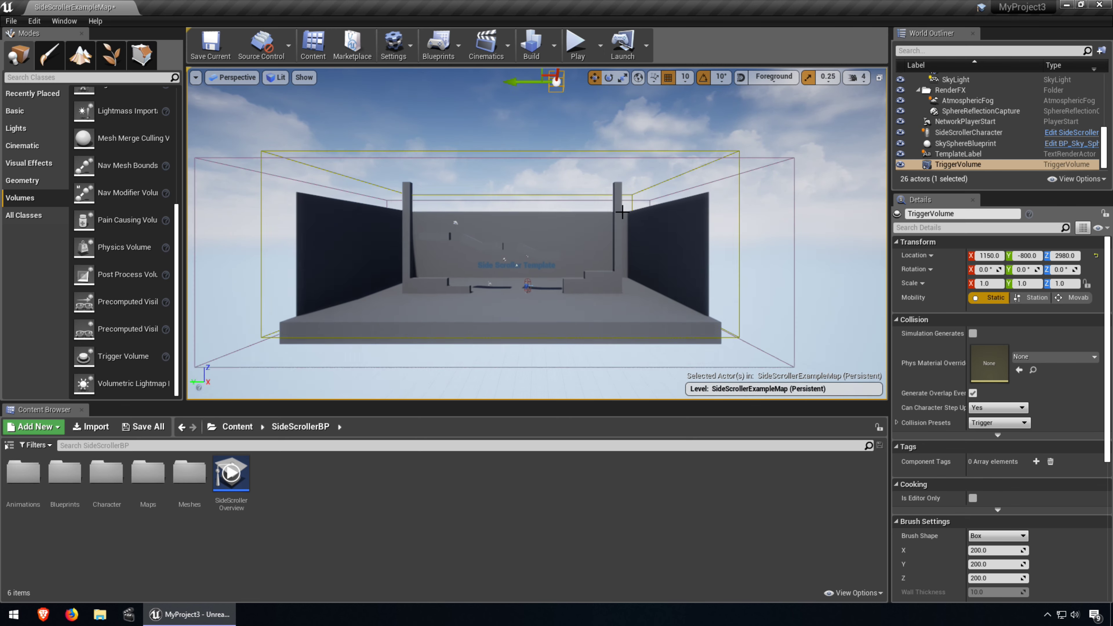
scroll(599, 175, "down", 4)
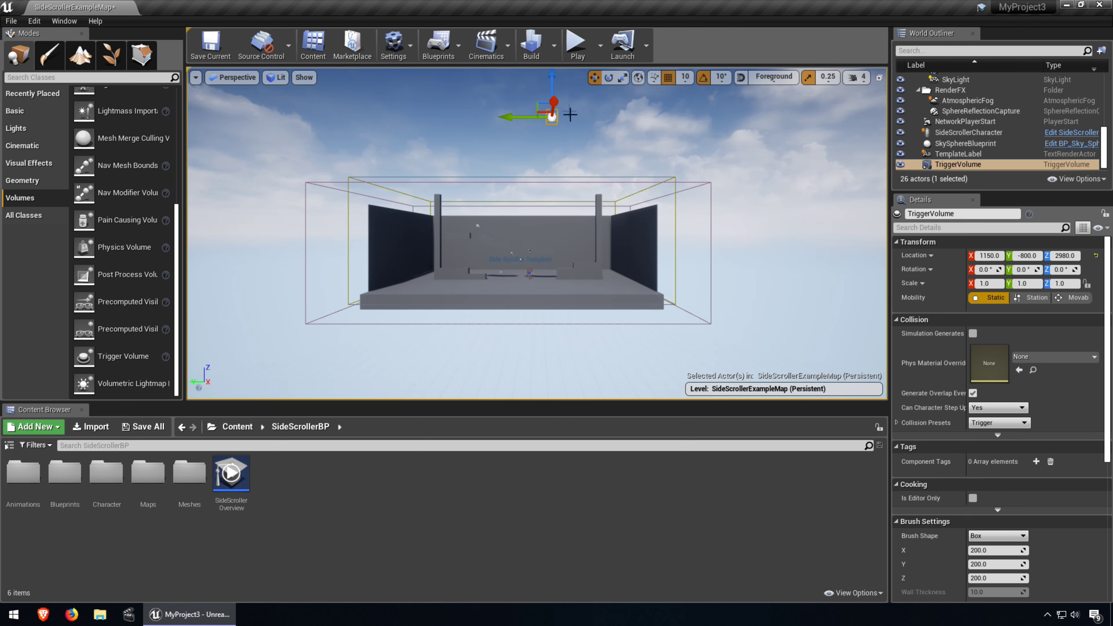
left_click_drag(555, 88, 551, 186)
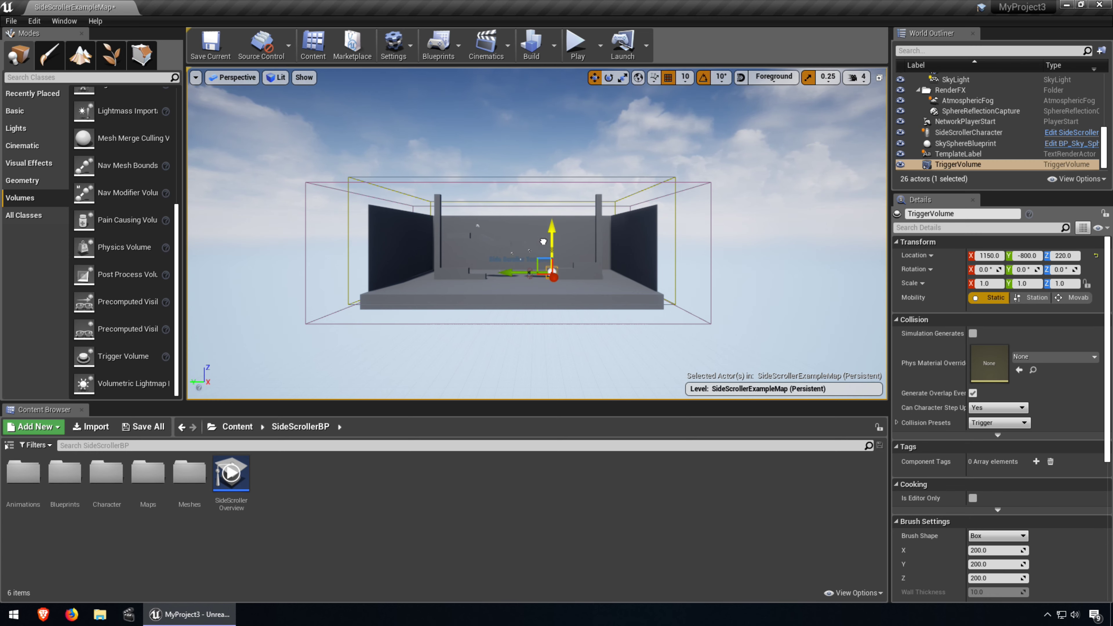
left_click_drag(543, 241, 543, 244)
key("f")
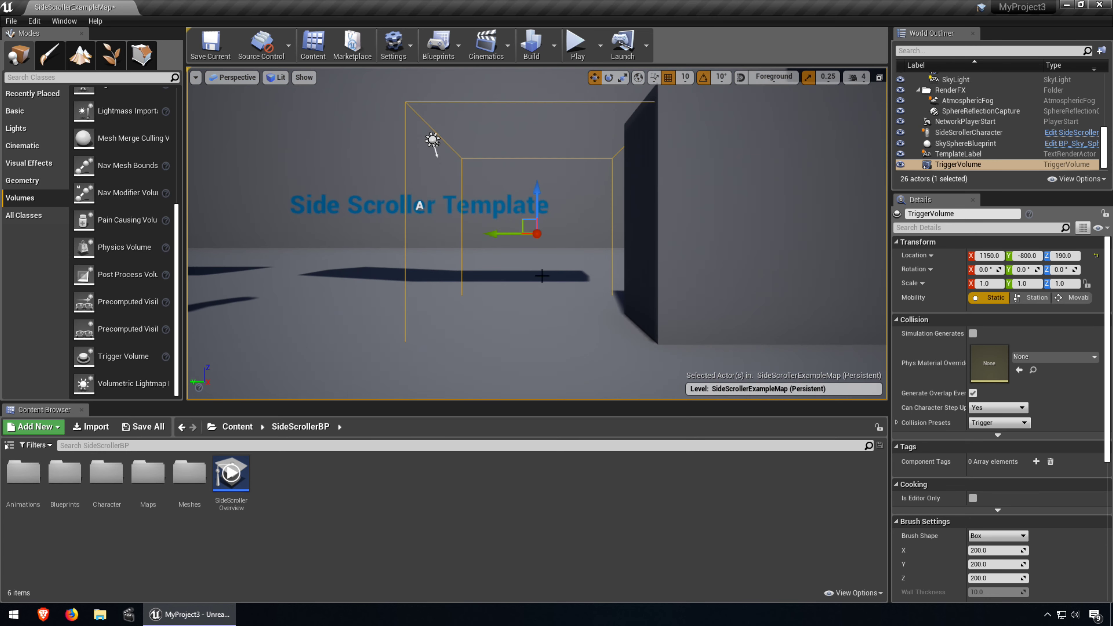
scroll(540, 276, "up", 1)
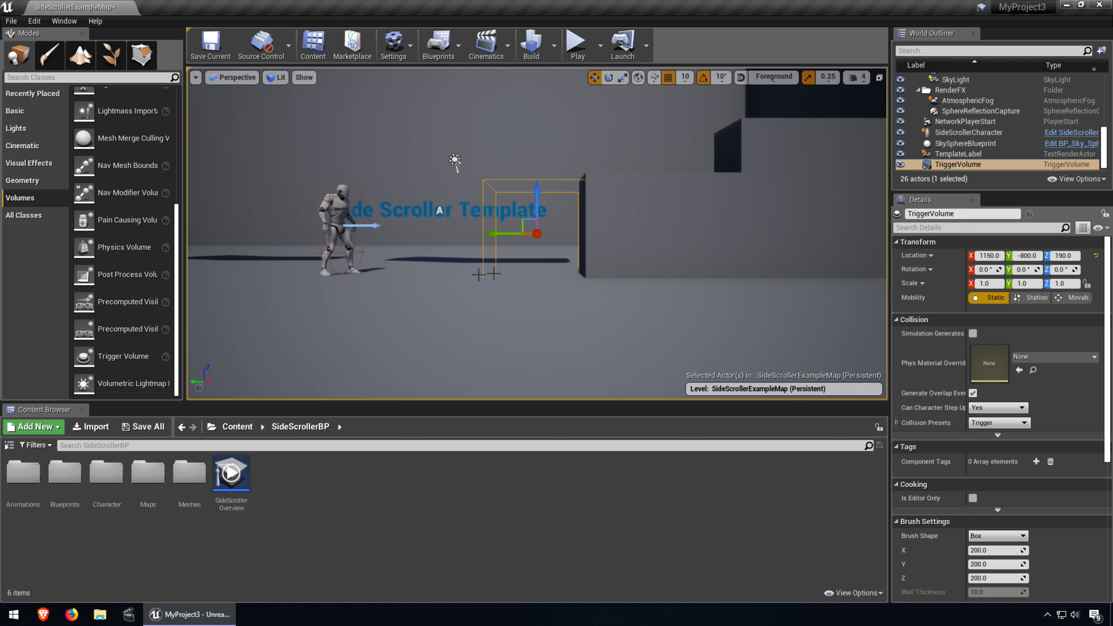
- Add a Point Light near the floor inside the trigger volume and shift the volume along X to about 1190
left_click(17, 128)
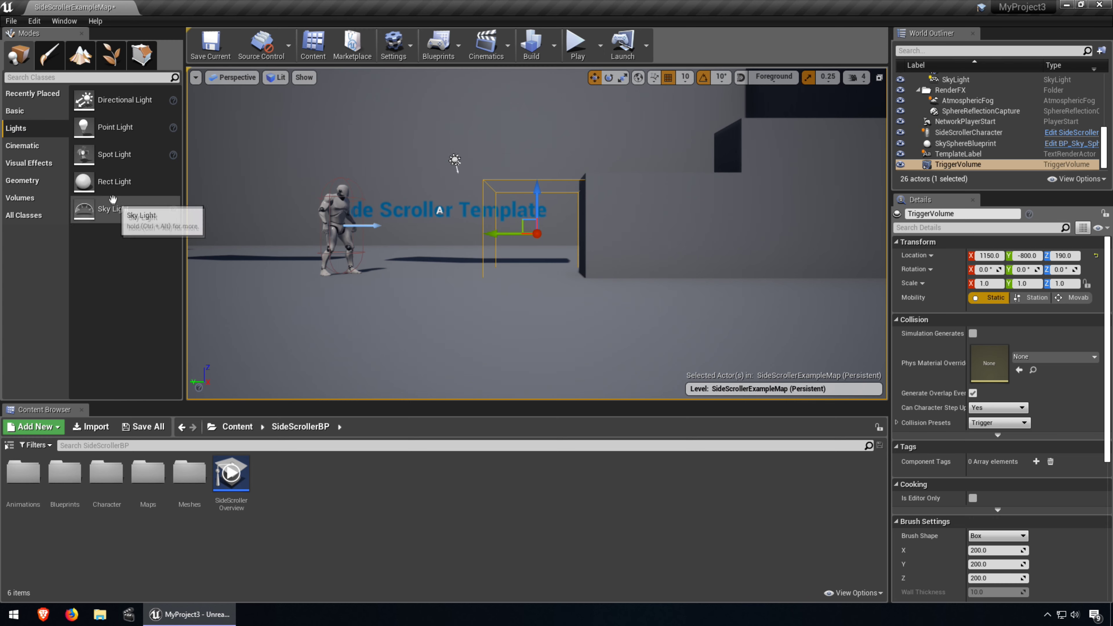
left_click_drag(114, 127, 537, 271)
right_click_drag(513, 275, 658, 281)
left_click(360, 145)
left_click_drag(431, 210, 458, 195)
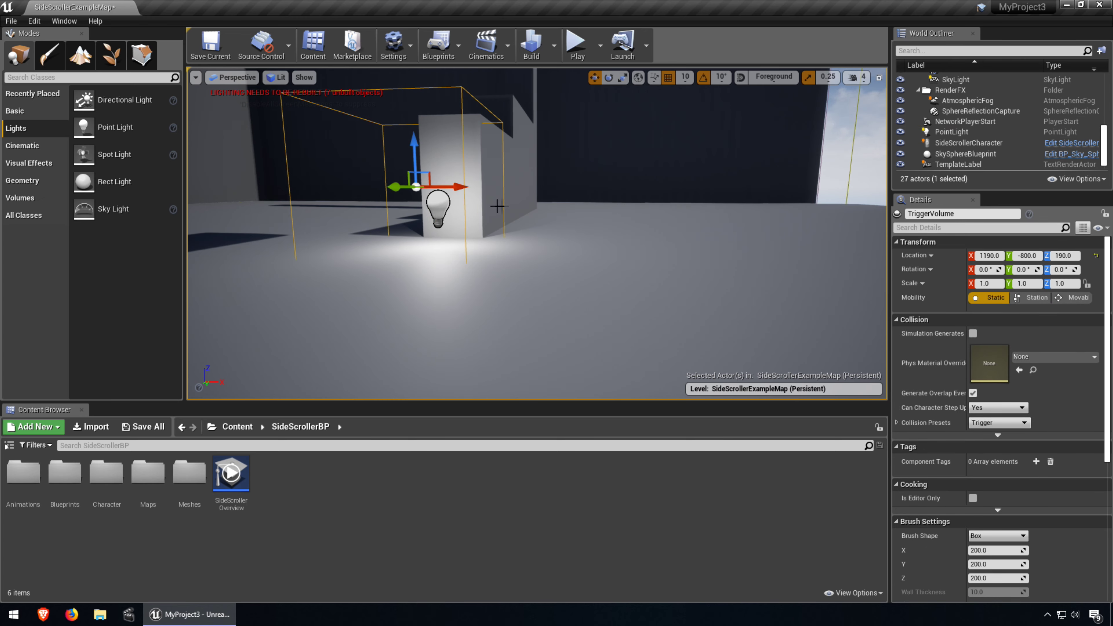
- Play-test the level by running and jumping the character around the point light, and end the session
scroll(498, 207, "down", 10)
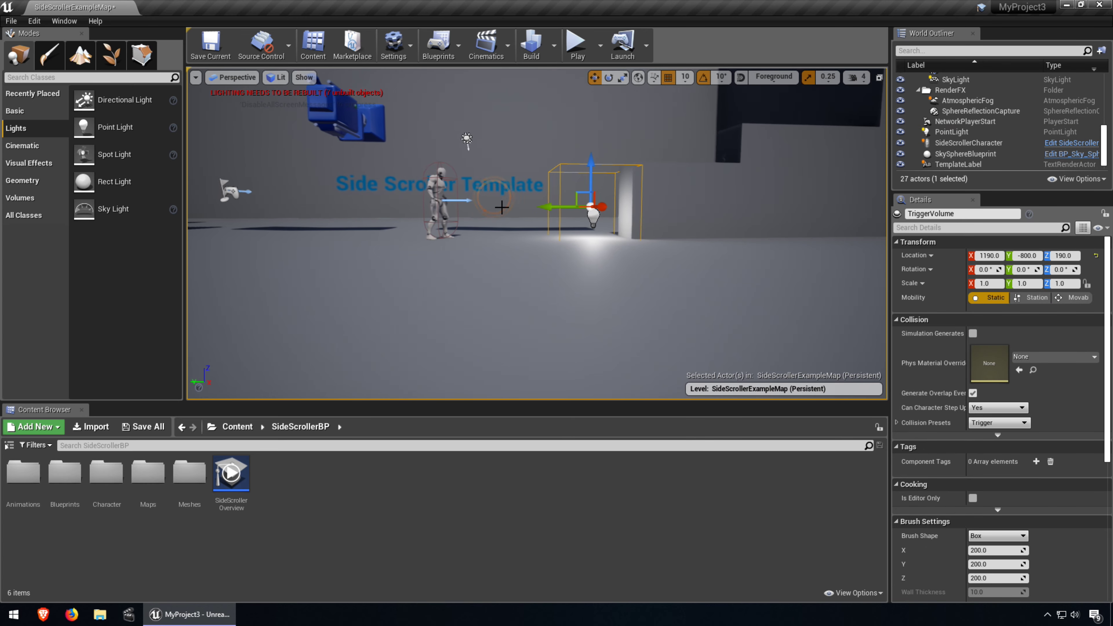
middle_click_drag(502, 208, 501, 171)
scroll(502, 209, "up", 4)
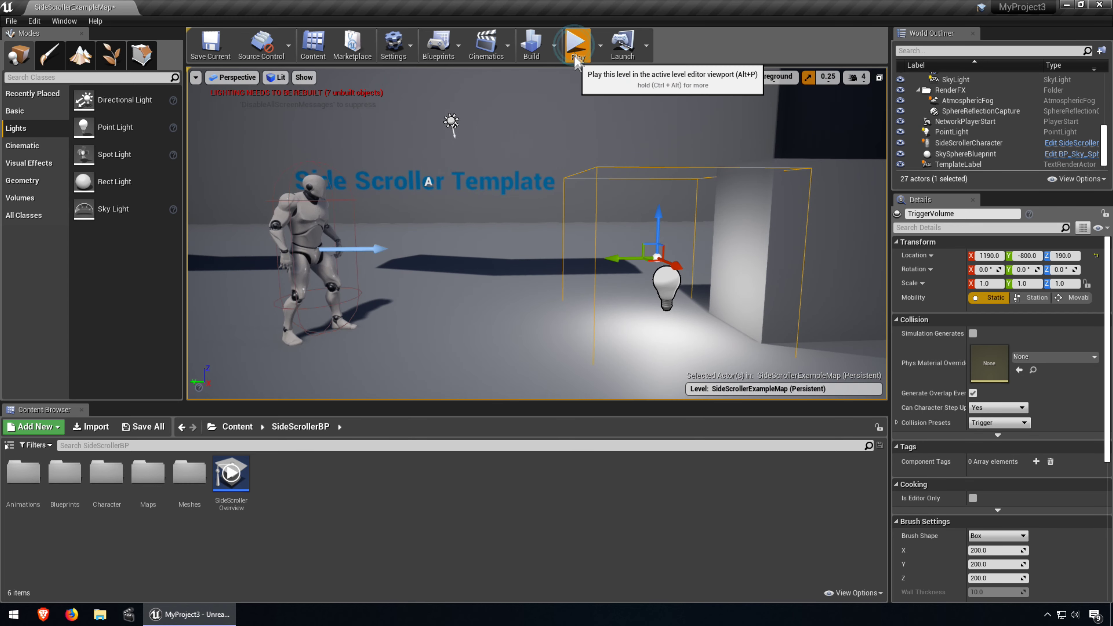
left_click(577, 42)
left_click(562, 264)
key("d")
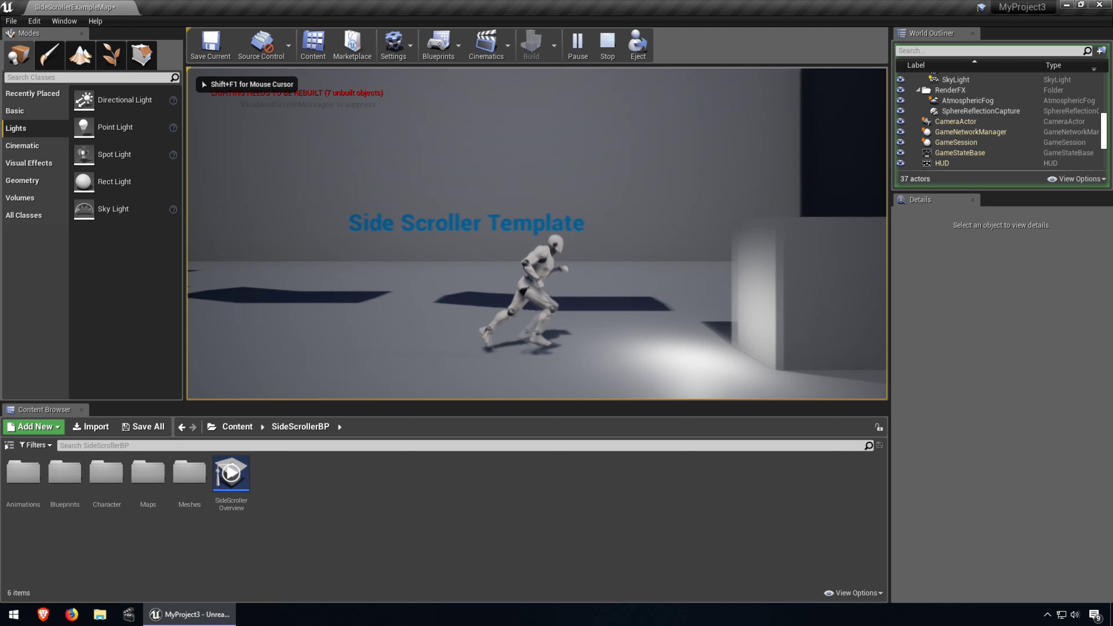
key("a")
key("d")
key("a")
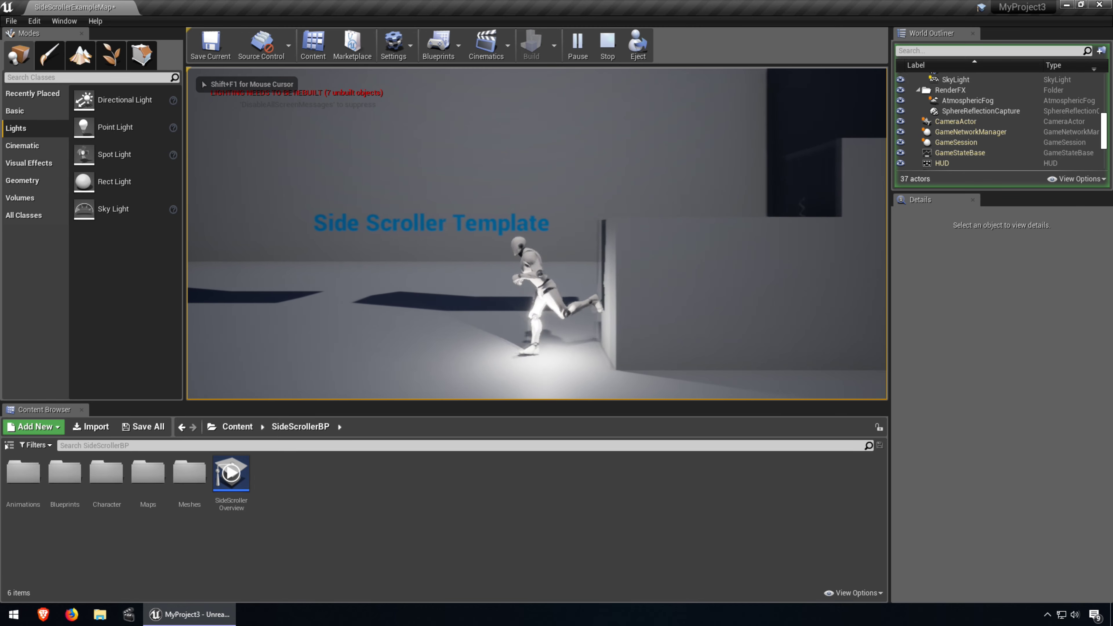
key("d")
key("space")
key("a")
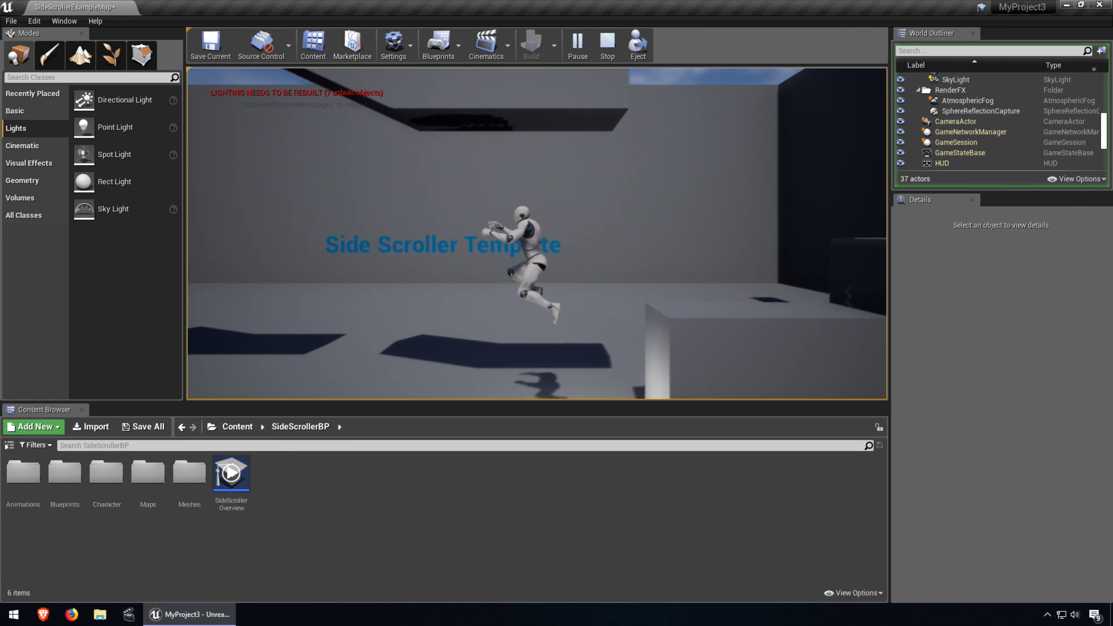
key("Escape")
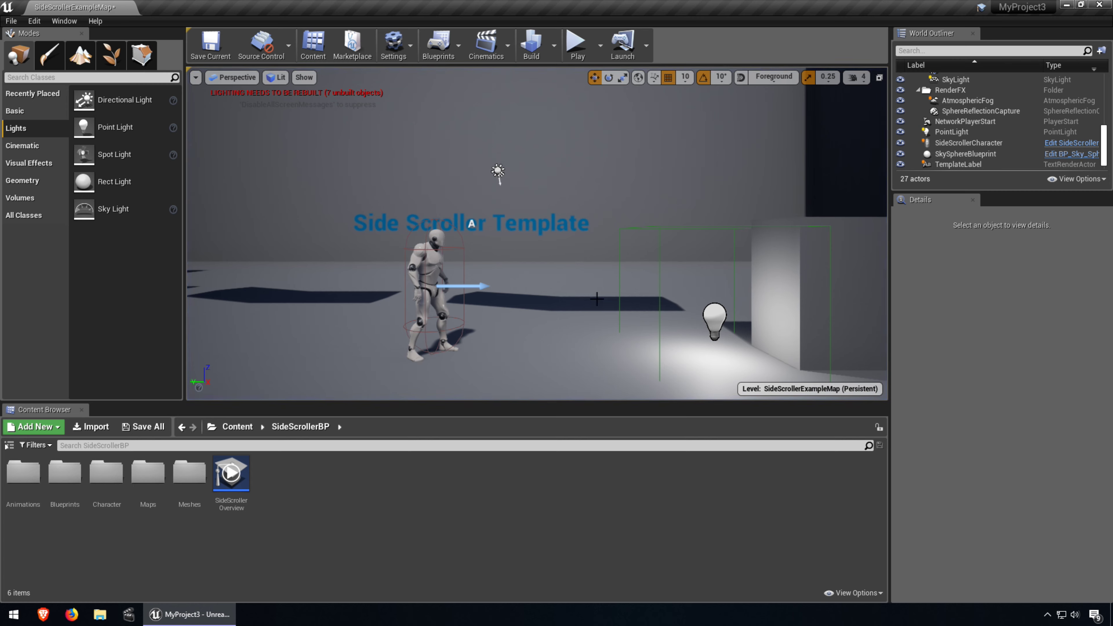
- Turn off the point light's Visible rendering option
scroll(594, 297, "down", 2)
scroll(591, 294, "up", 1)
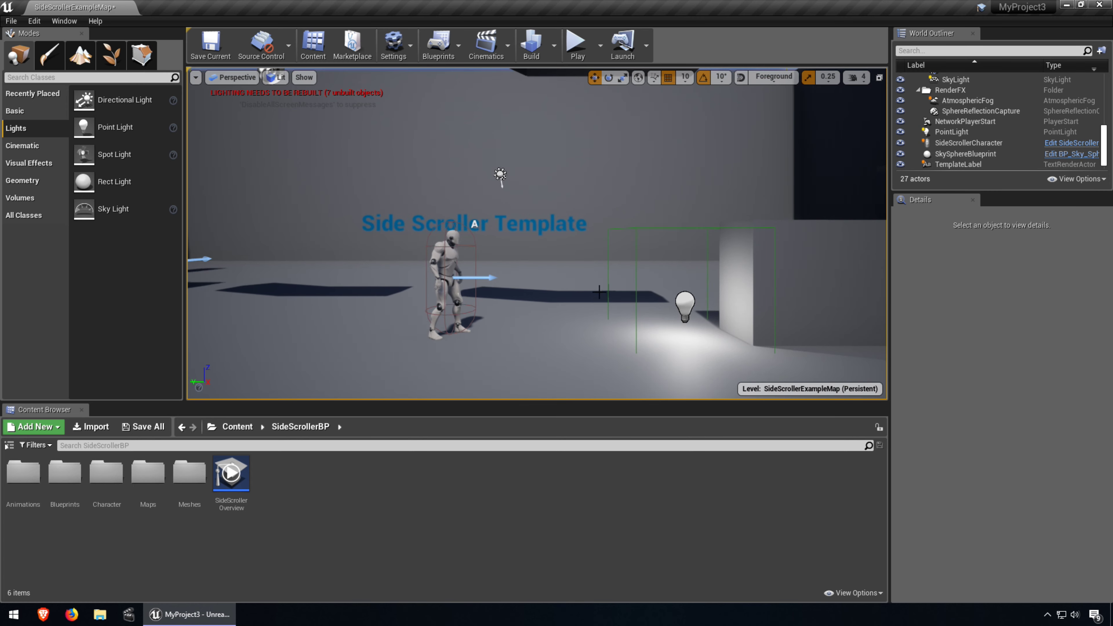
left_click(682, 300)
scroll(974, 357, "down", 5)
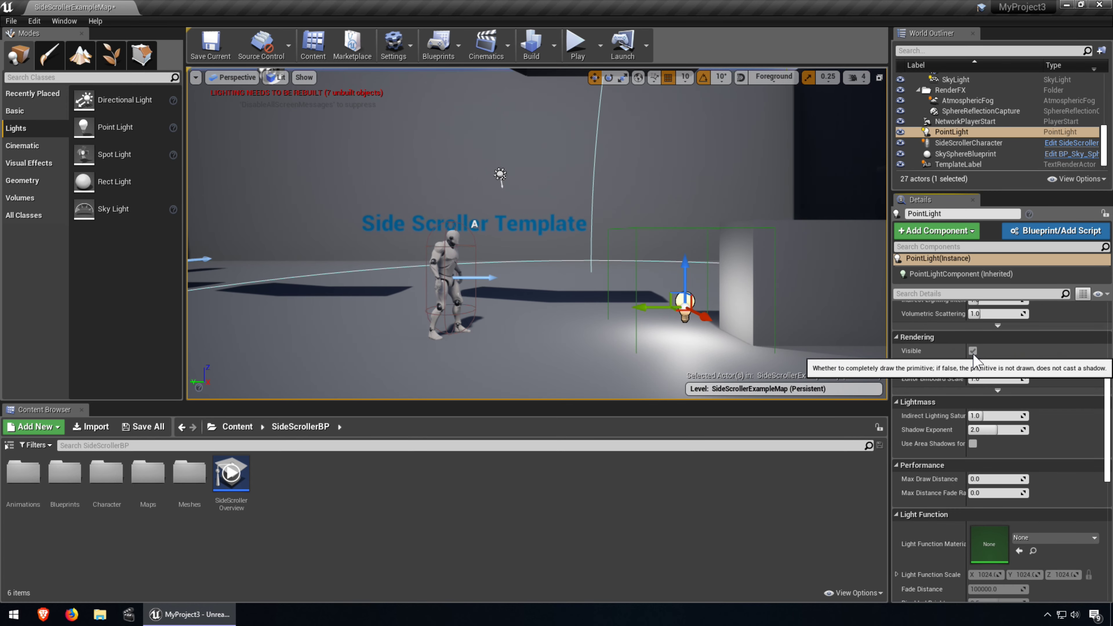
left_click(973, 352)
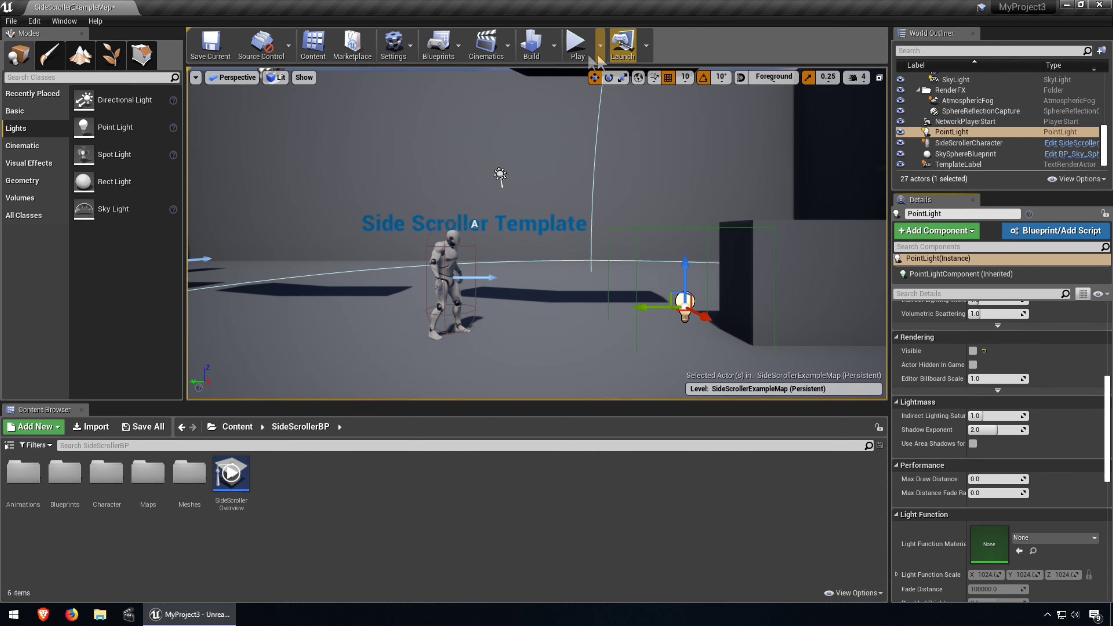
- Play-test the level again with the light hidden, running the character back and forth through the trigger area, and end the session
left_click(578, 46)
key("d")
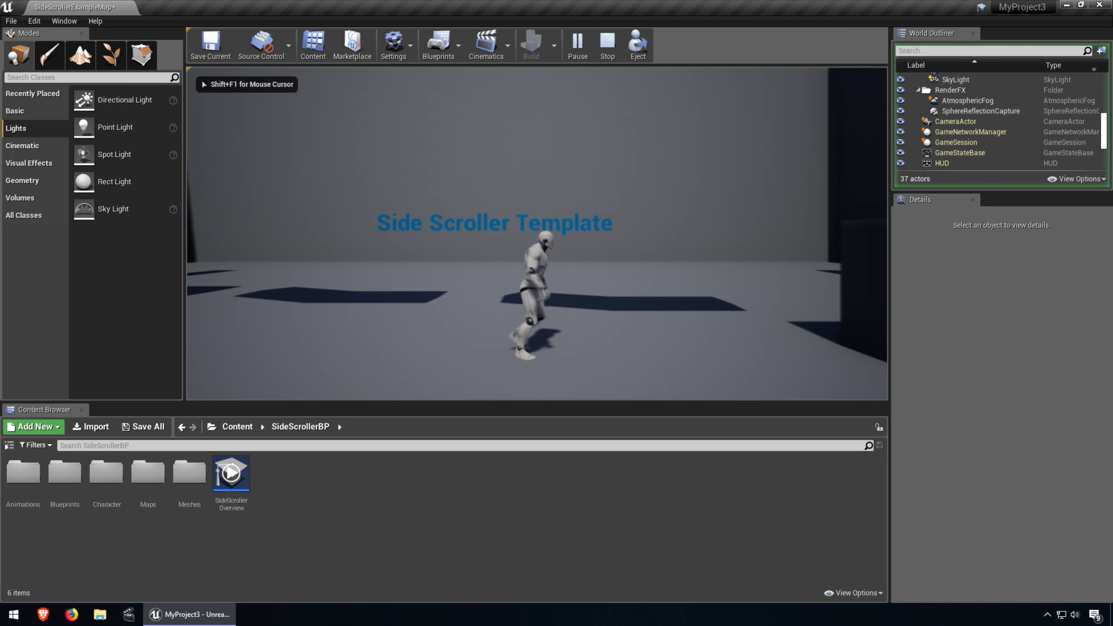
key("a")
key("d")
key("a")
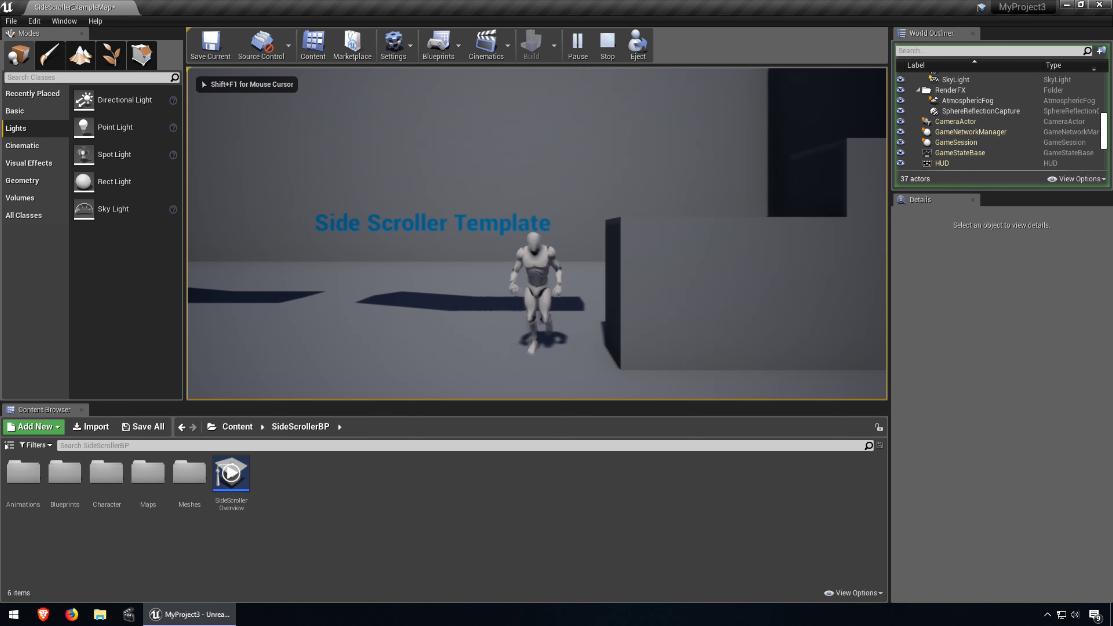
key("Escape")
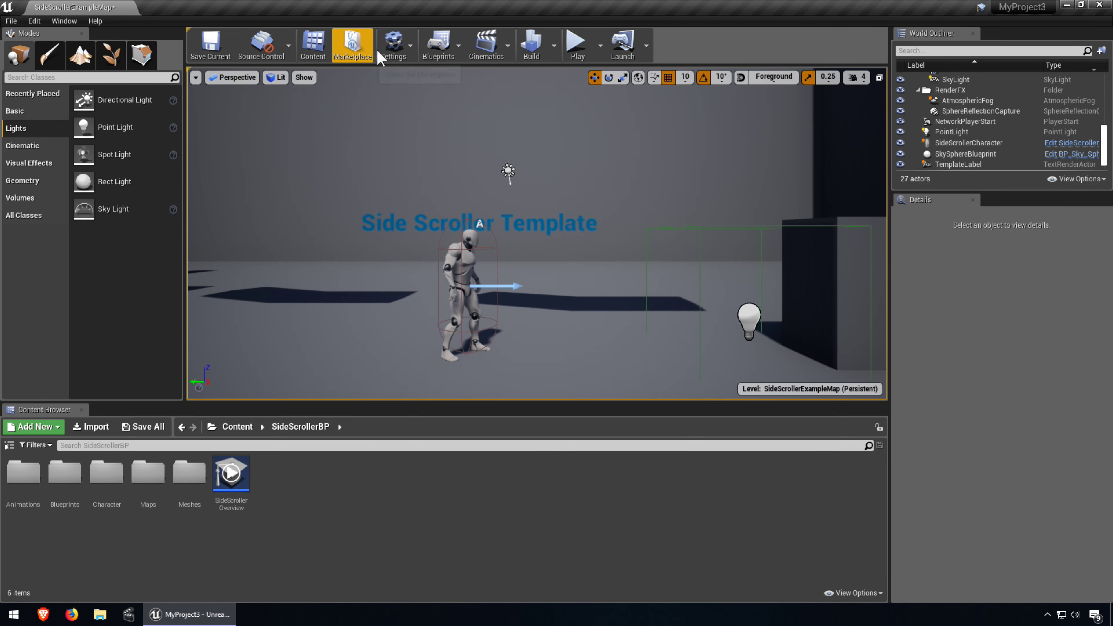
- Open the Level Blueprint and add a reference to the level's PointLight in the Event Graph
left_click(440, 49)
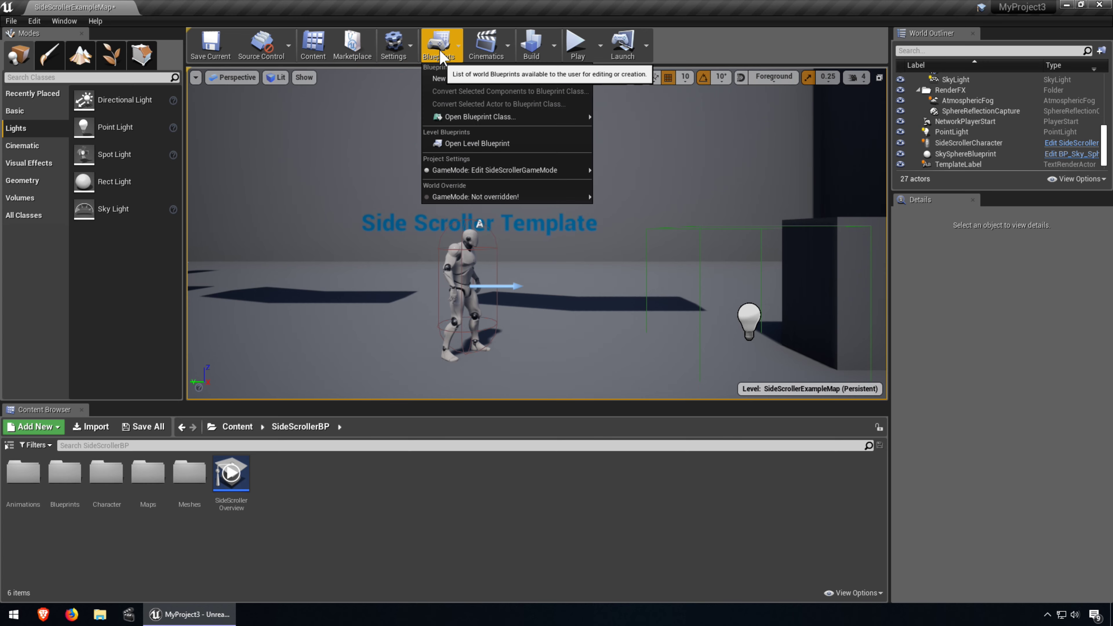
left_click(487, 144)
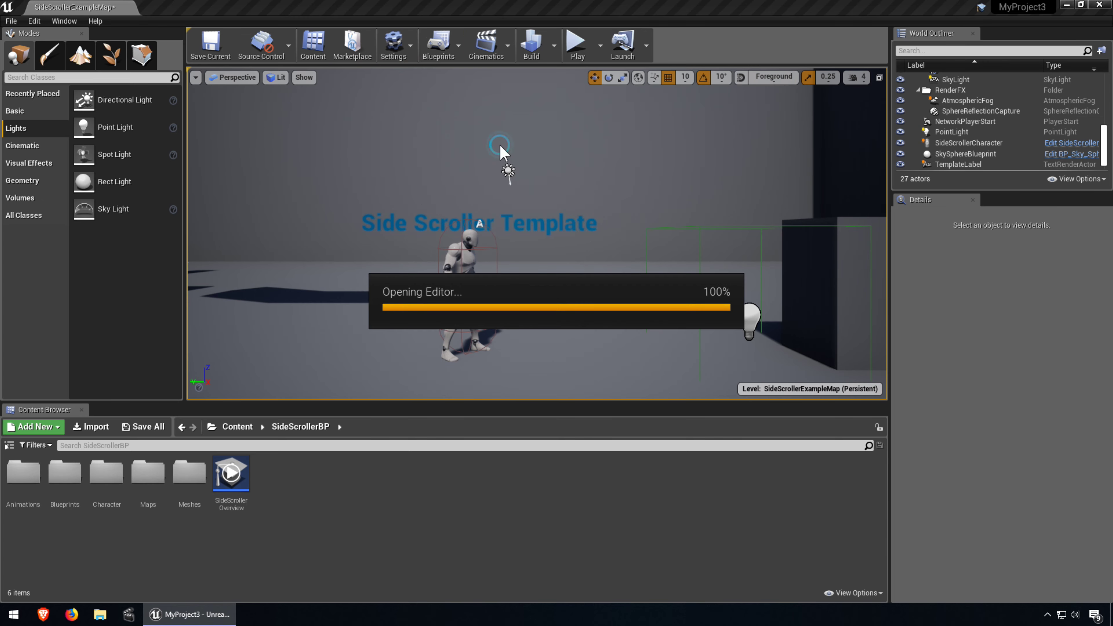
left_click_drag(599, 111, 583, 359)
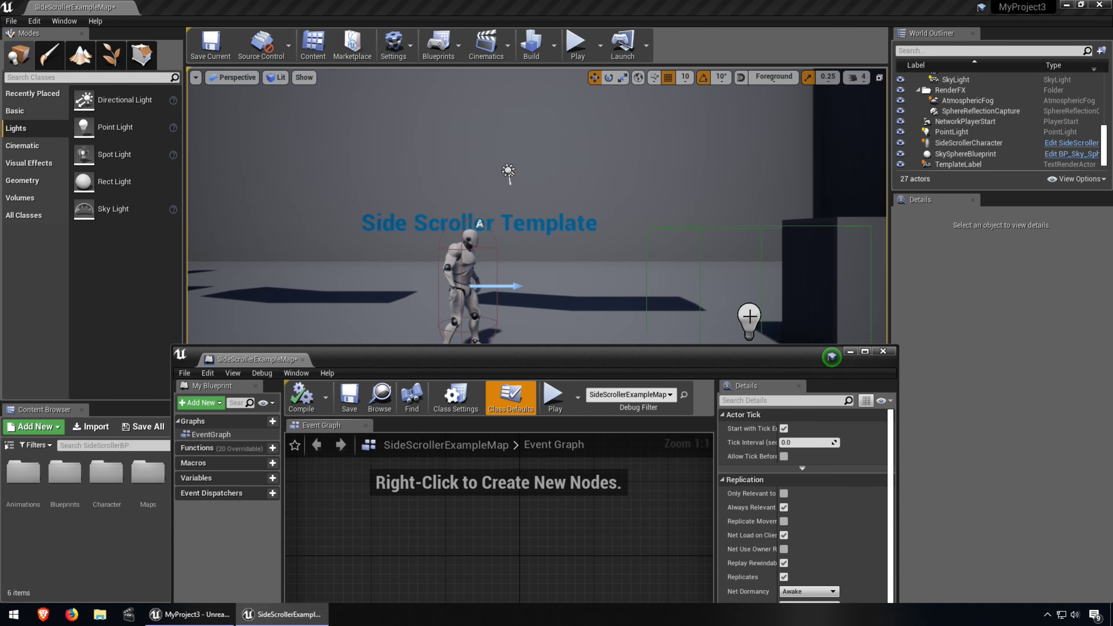
left_click(748, 319)
left_click_drag(691, 366, 697, 178)
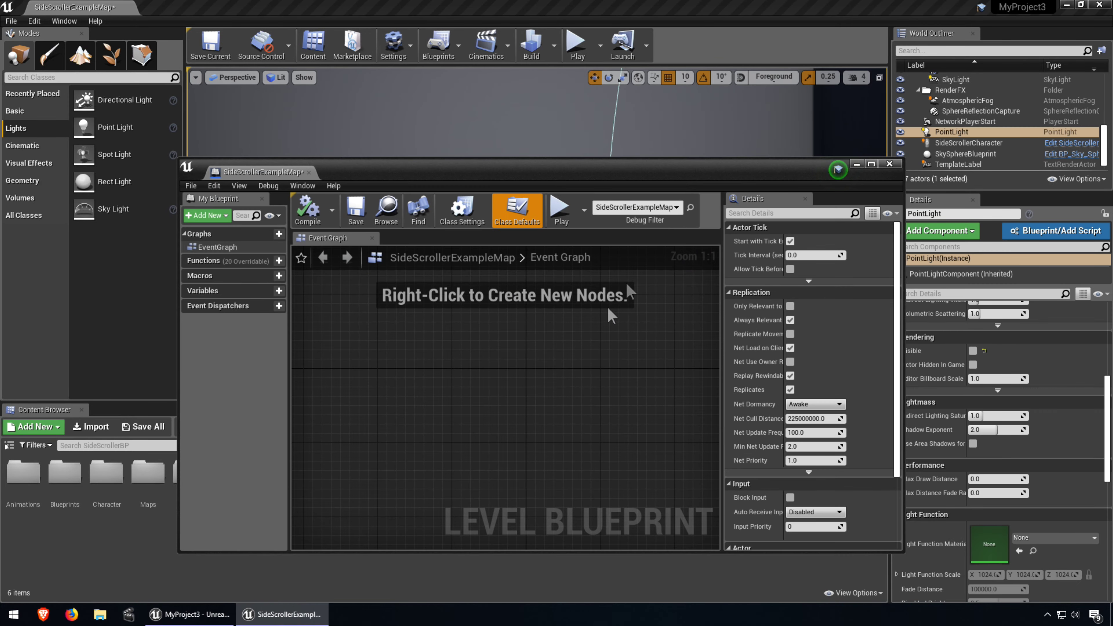
right_click(500, 362)
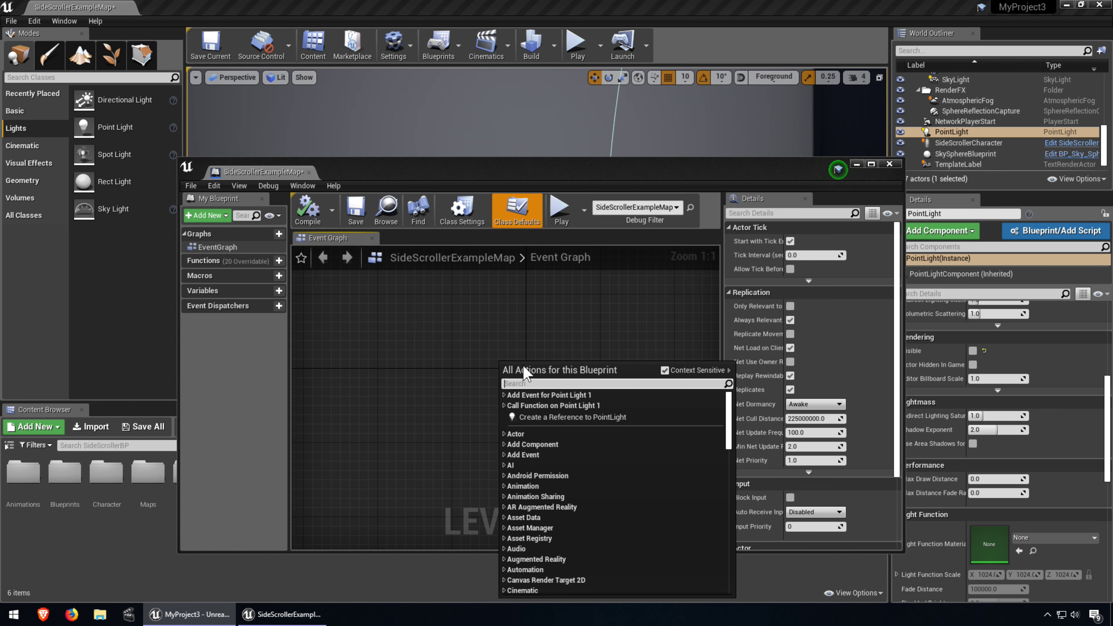
left_click(570, 417)
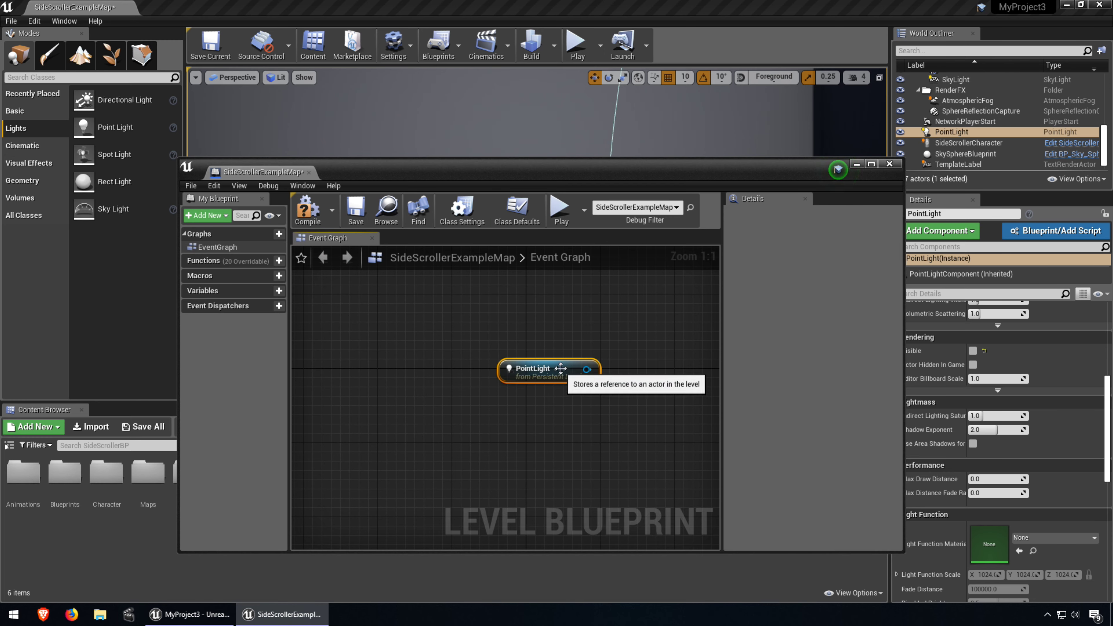
left_click_drag(561, 362, 509, 425)
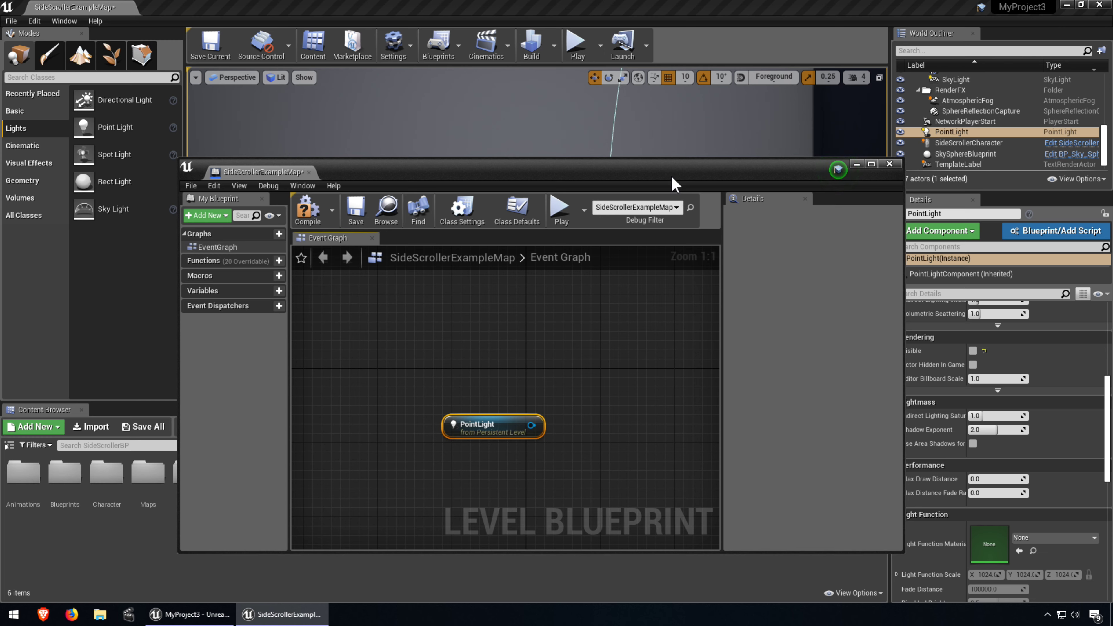
- Show the node Palette and place an Event BeginPlay node above the PointLight reference
left_click(268, 185)
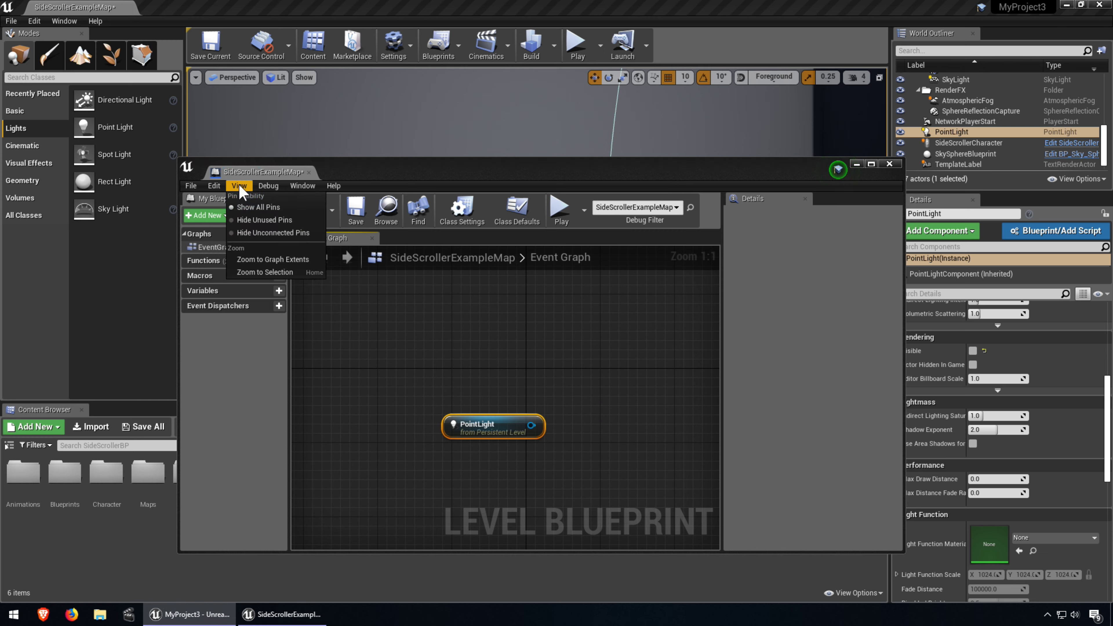
mouse_move(293, 188)
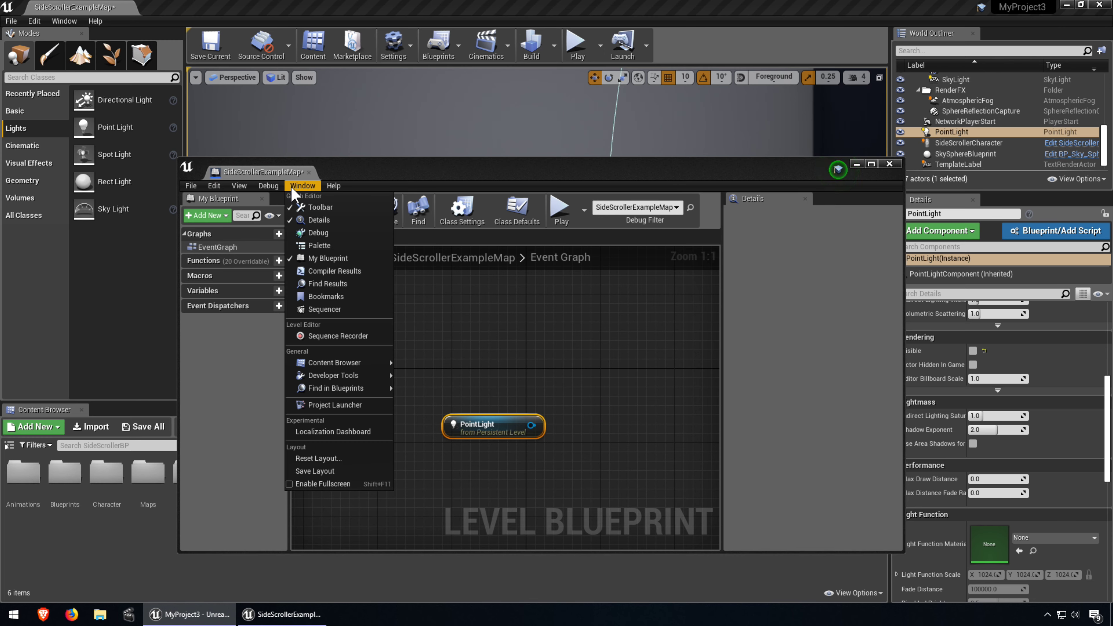
left_click(326, 246)
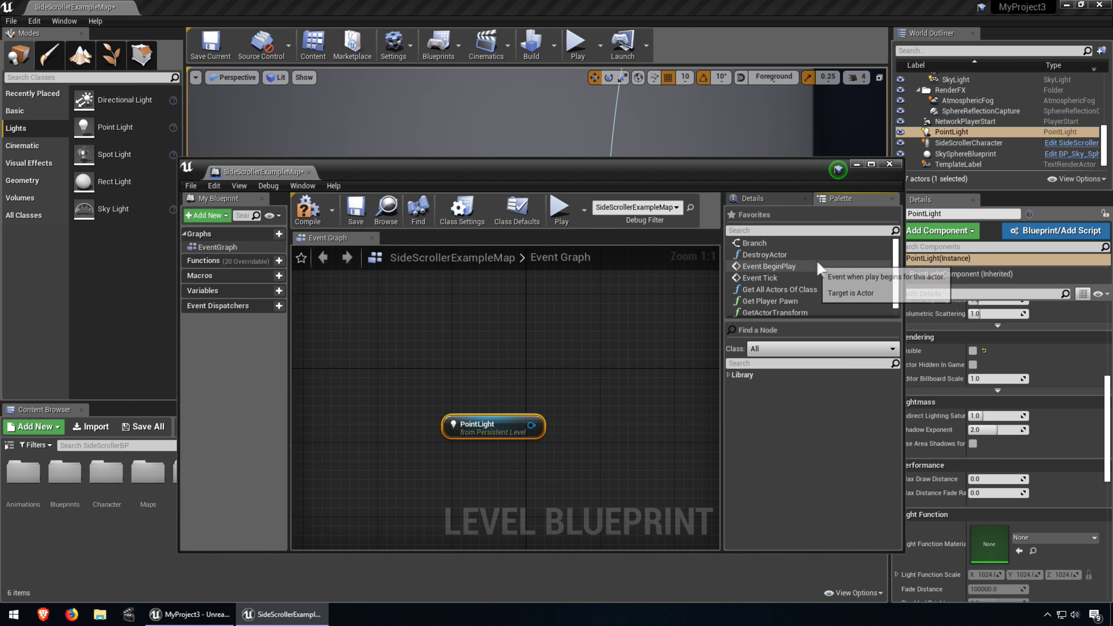
left_click_drag(784, 266, 469, 337)
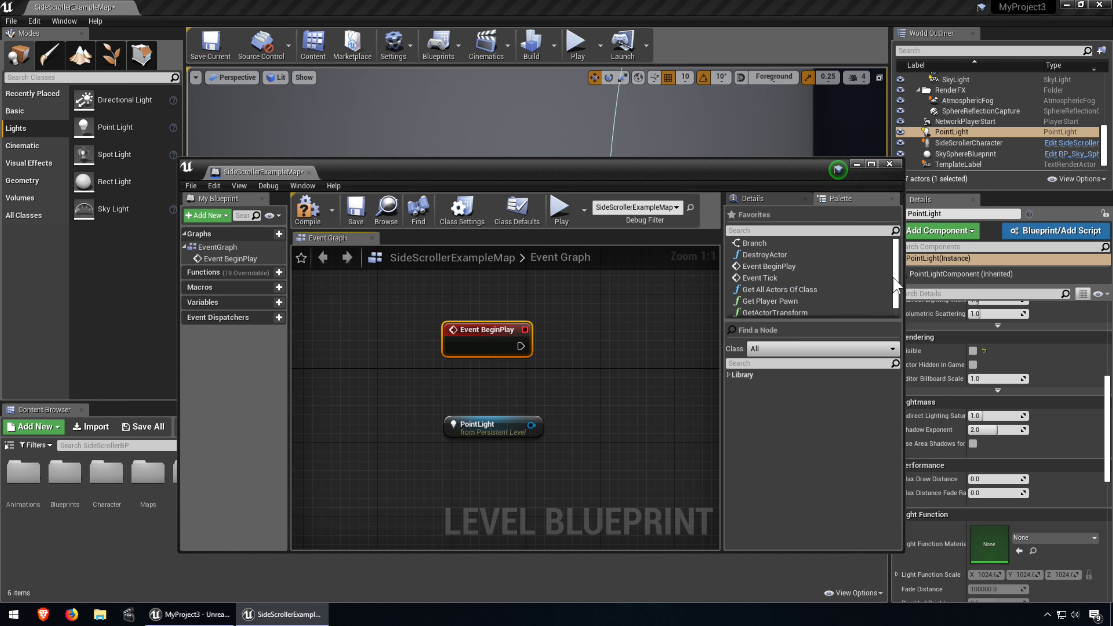
- Find Toggle Visibility in the node library and place it in the graph beside the PointLight reference
left_click(733, 375)
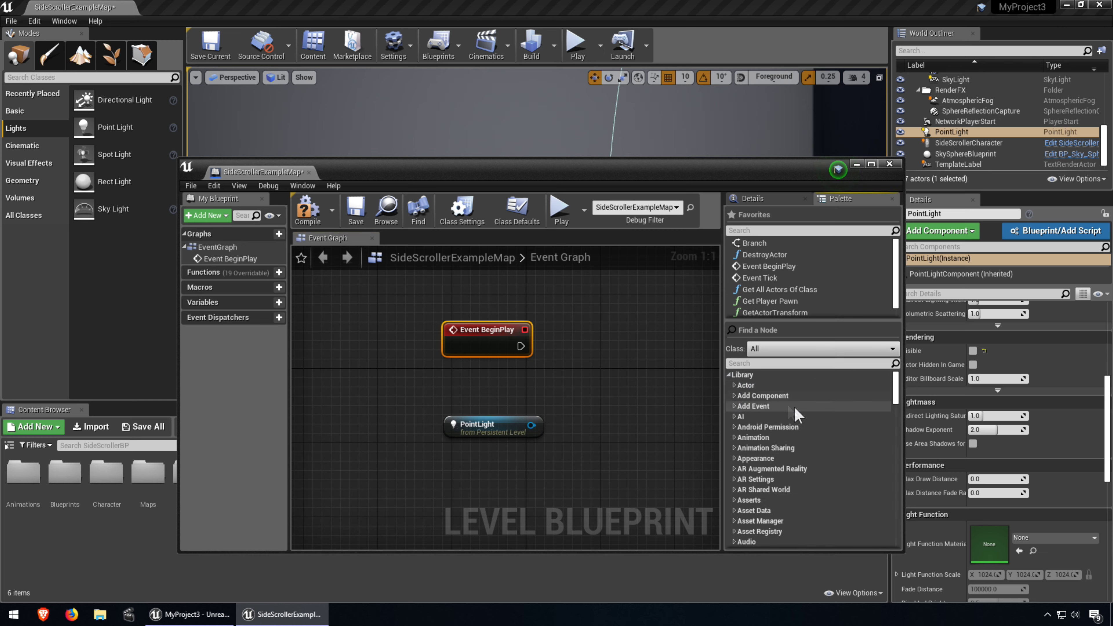
scroll(804, 469, "down", 8)
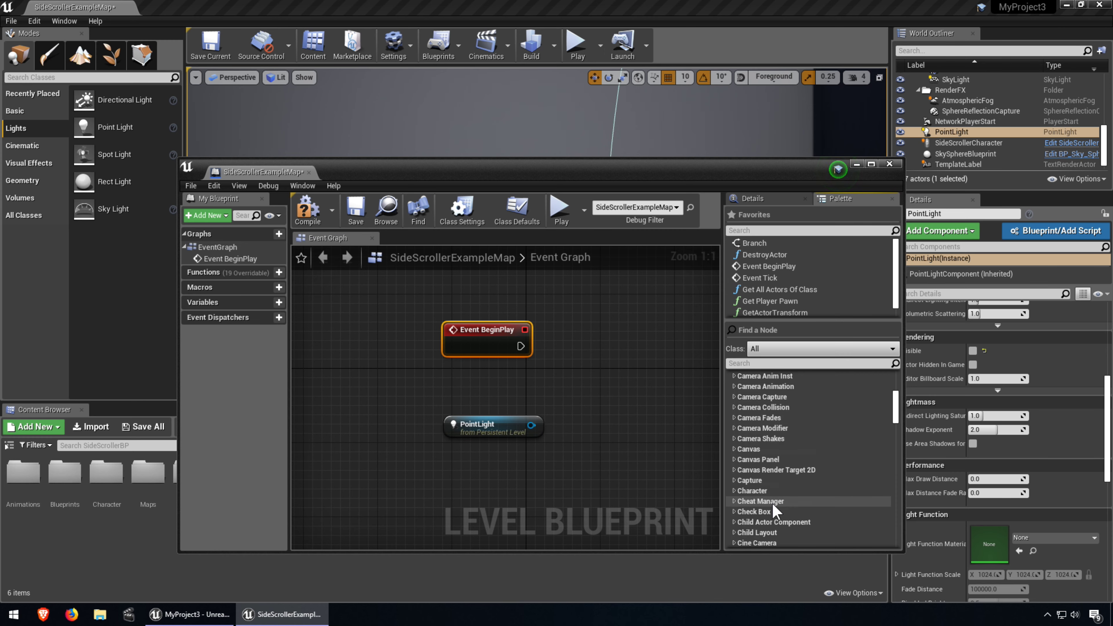
scroll(773, 501, "down", 5)
left_click(896, 507)
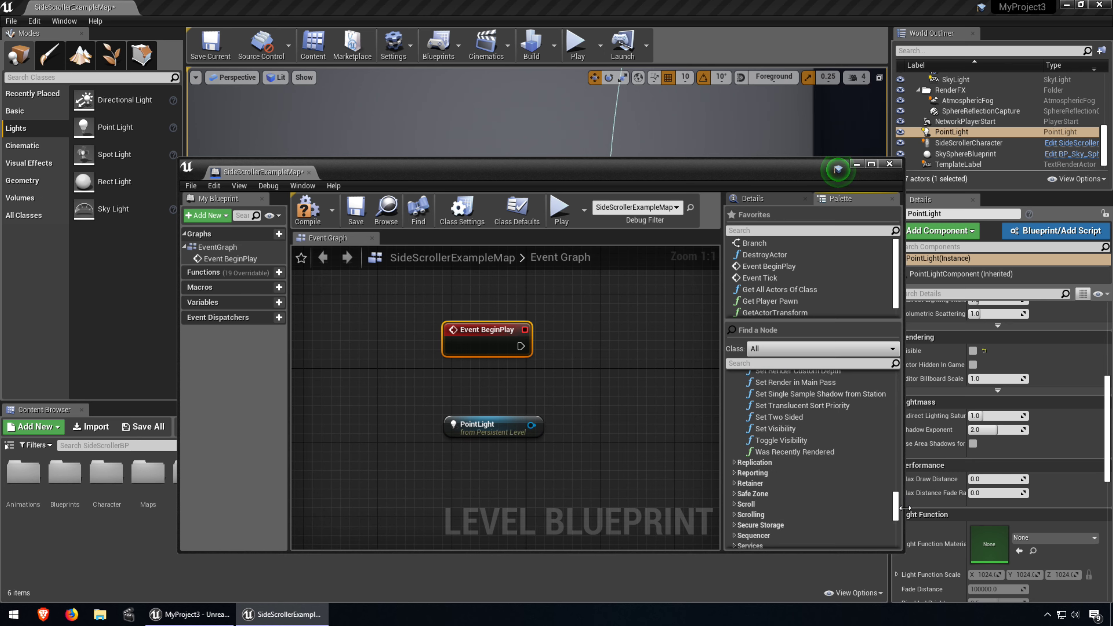
left_click_drag(776, 440, 628, 397)
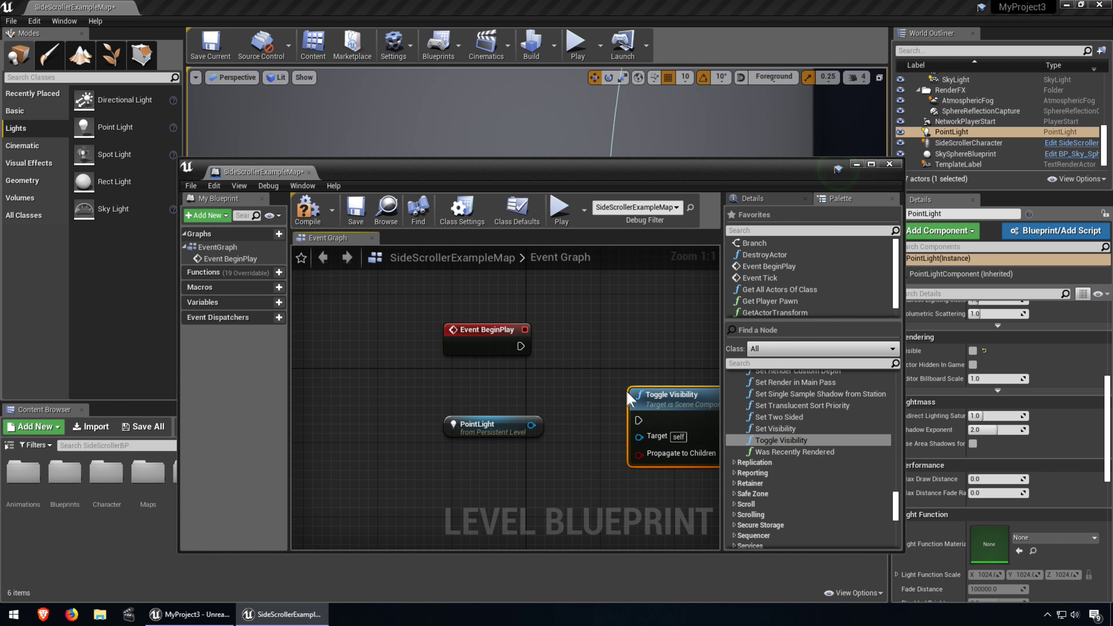
- Wire Event BeginPlay and PointLight into Toggle Visibility, moved up clear of the other nodes, and compile the blueprint
left_click(871, 164)
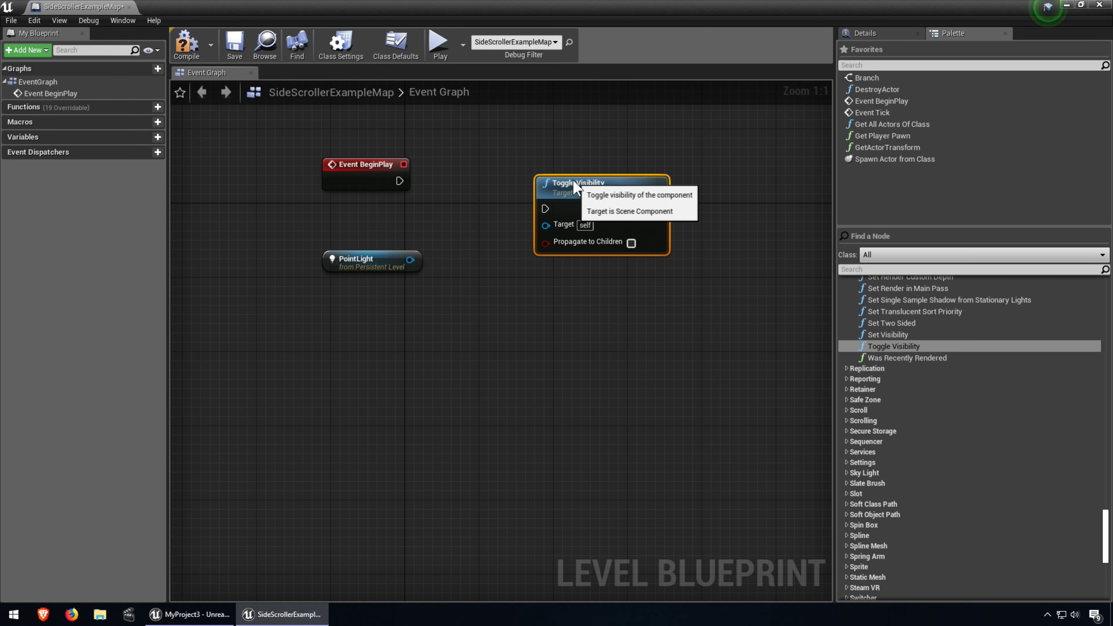
scroll(458, 211, "up", 1)
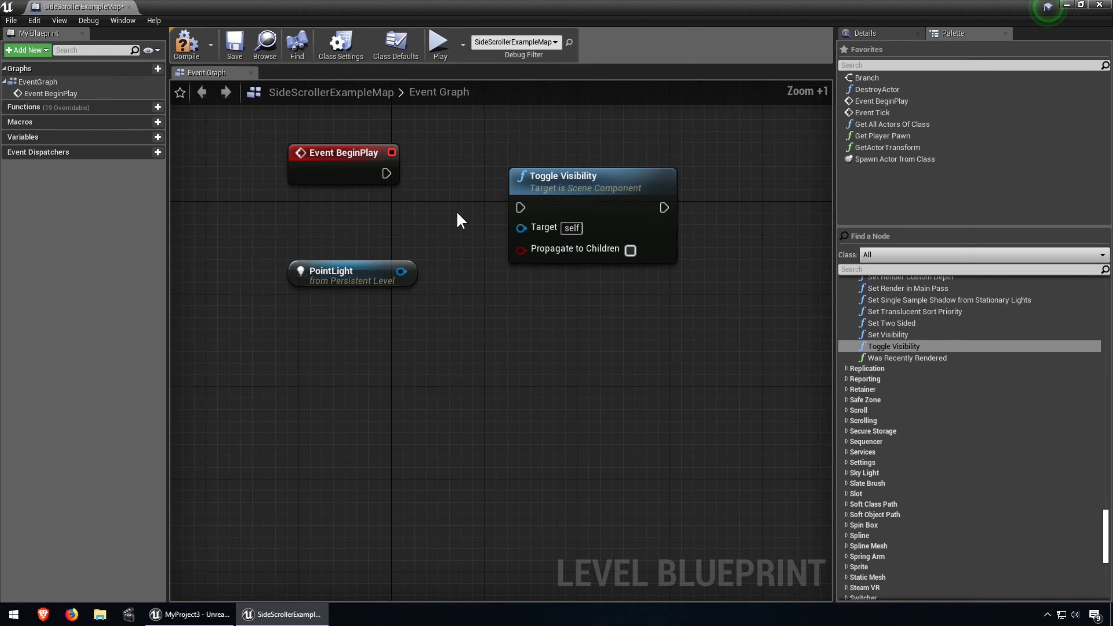
scroll(514, 317, "up", 2)
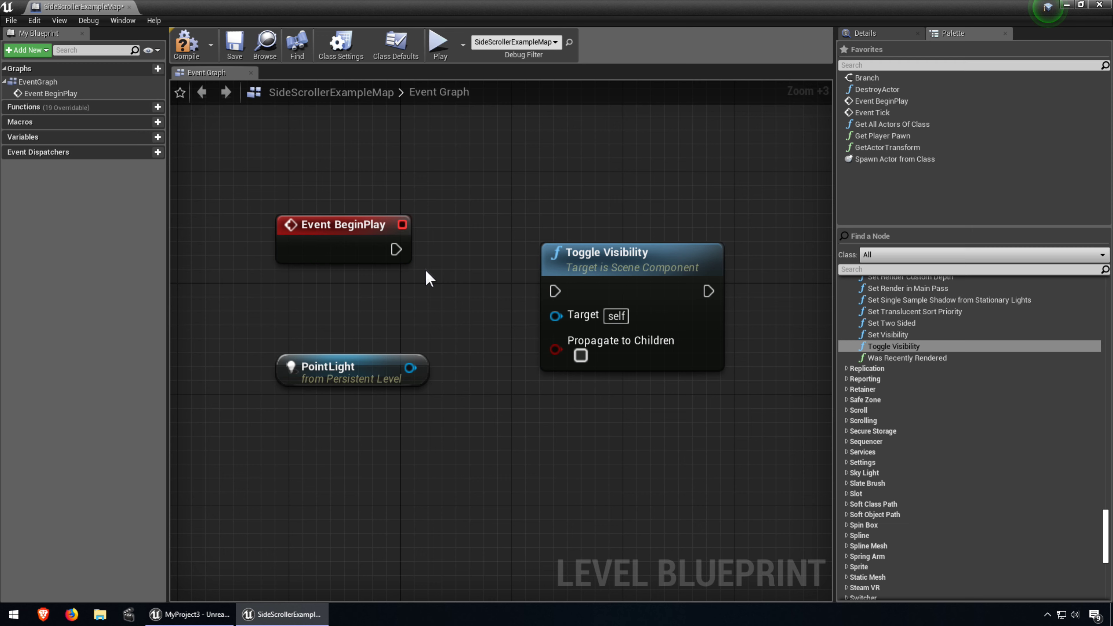
left_click_drag(396, 250, 462, 308)
key("Escape")
left_click_drag(555, 315, 407, 370)
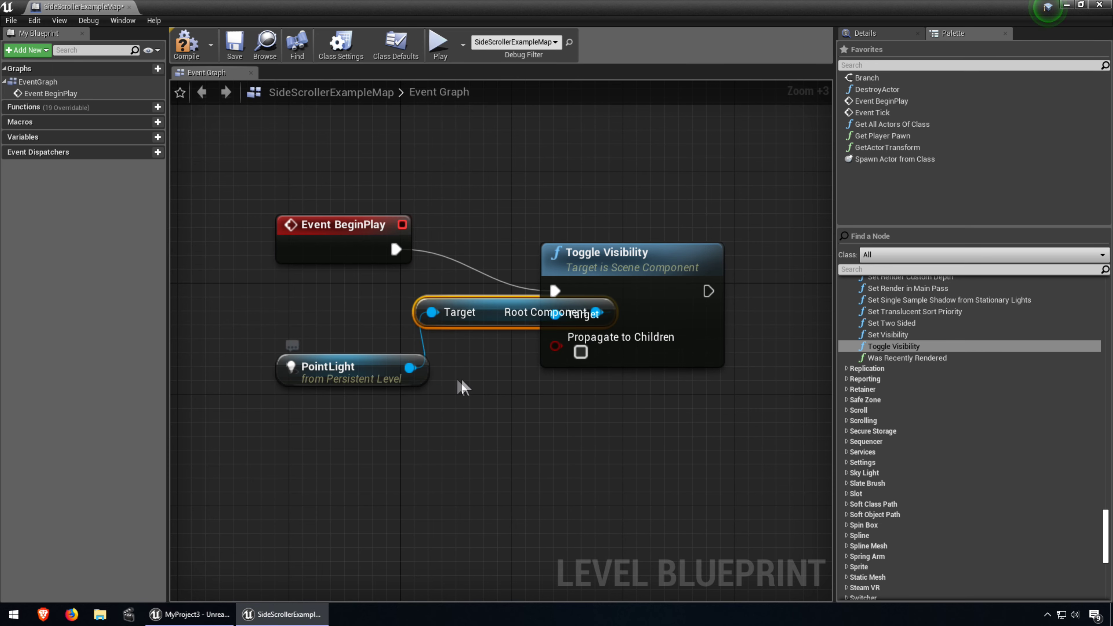
left_click_drag(602, 268, 659, 172)
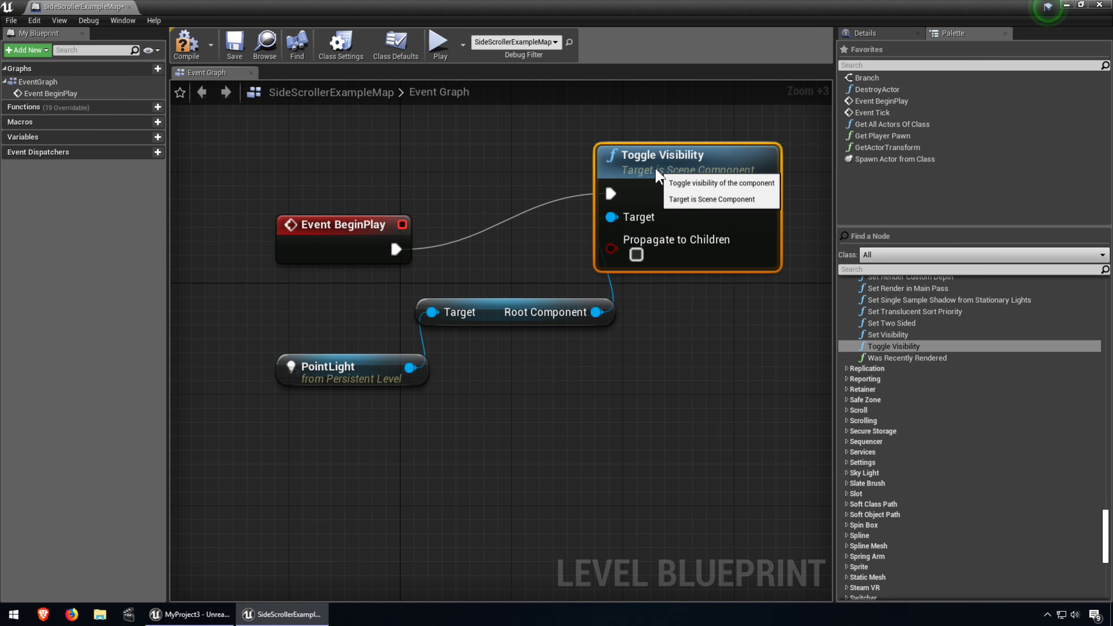
left_click(187, 44)
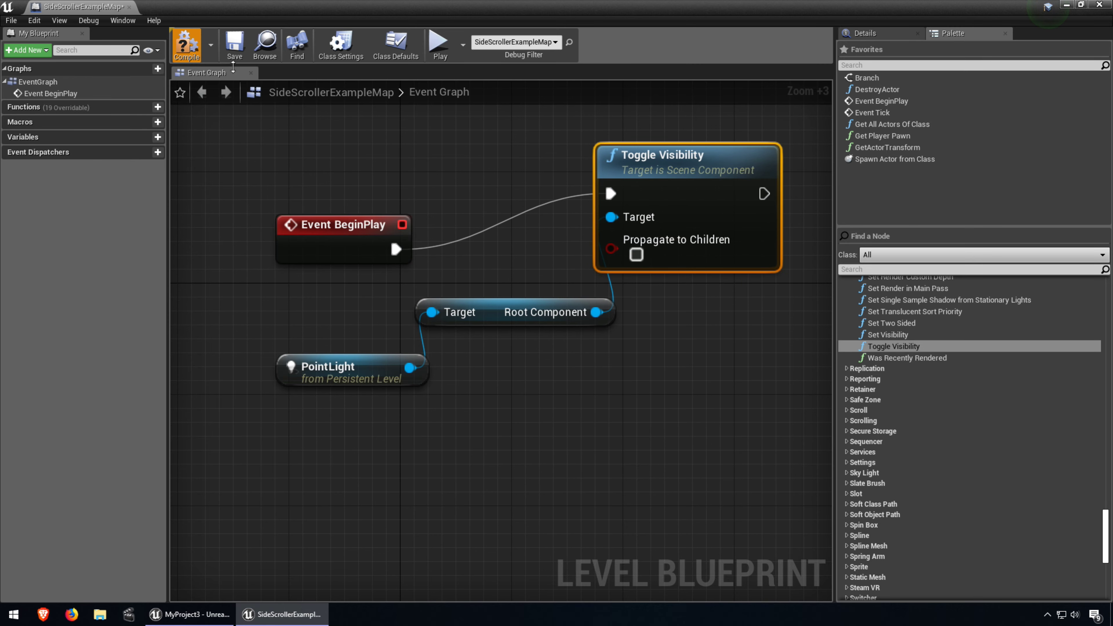
- Return to the level and play-test it by running the character toward the point light, ending the session after checking the light
double_click(623, 12)
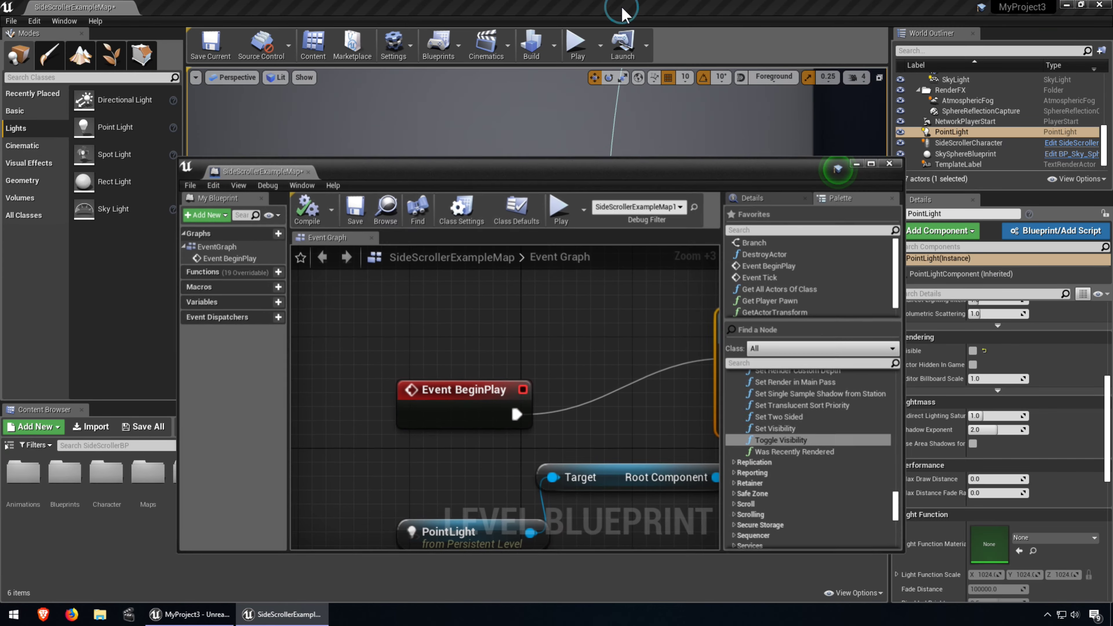
left_click(857, 164)
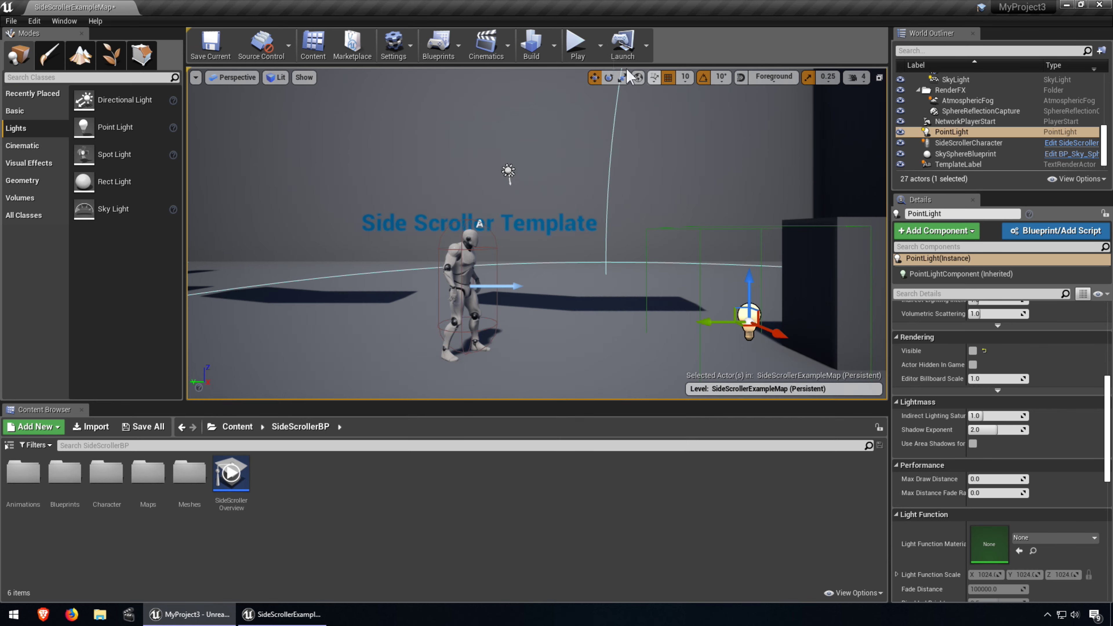
left_click(577, 44)
left_click(589, 219)
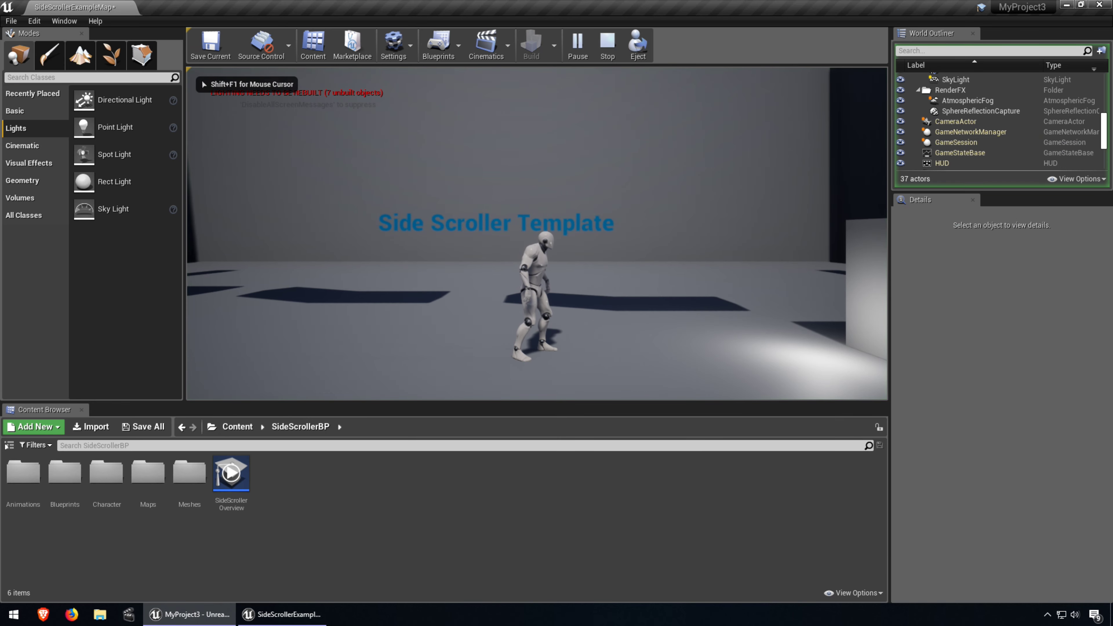
key("d")
key("a")
key("d")
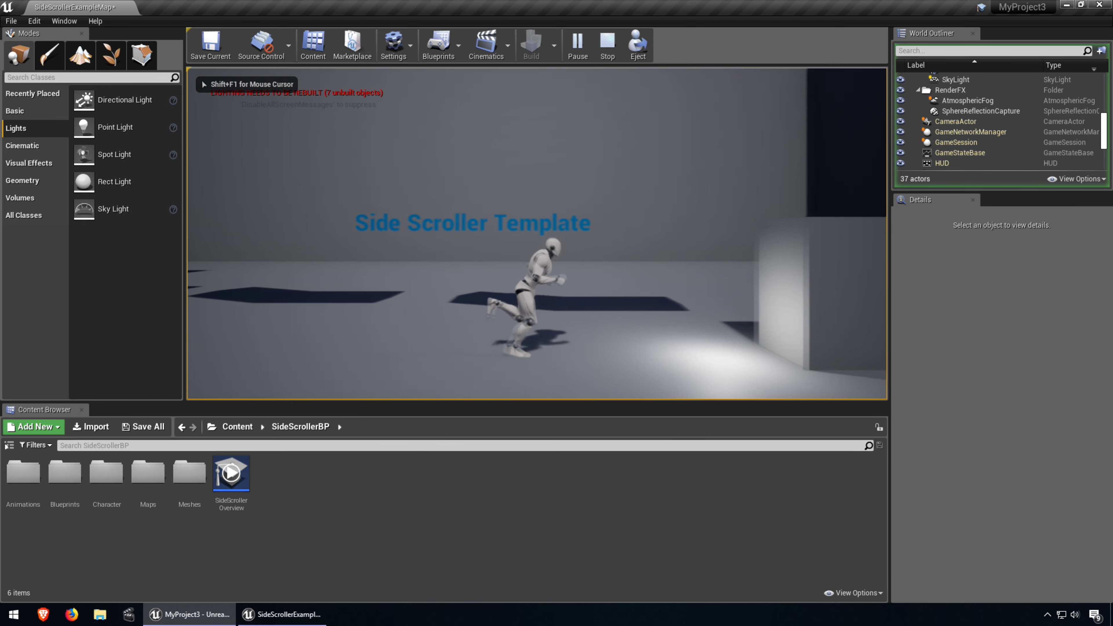
key("a")
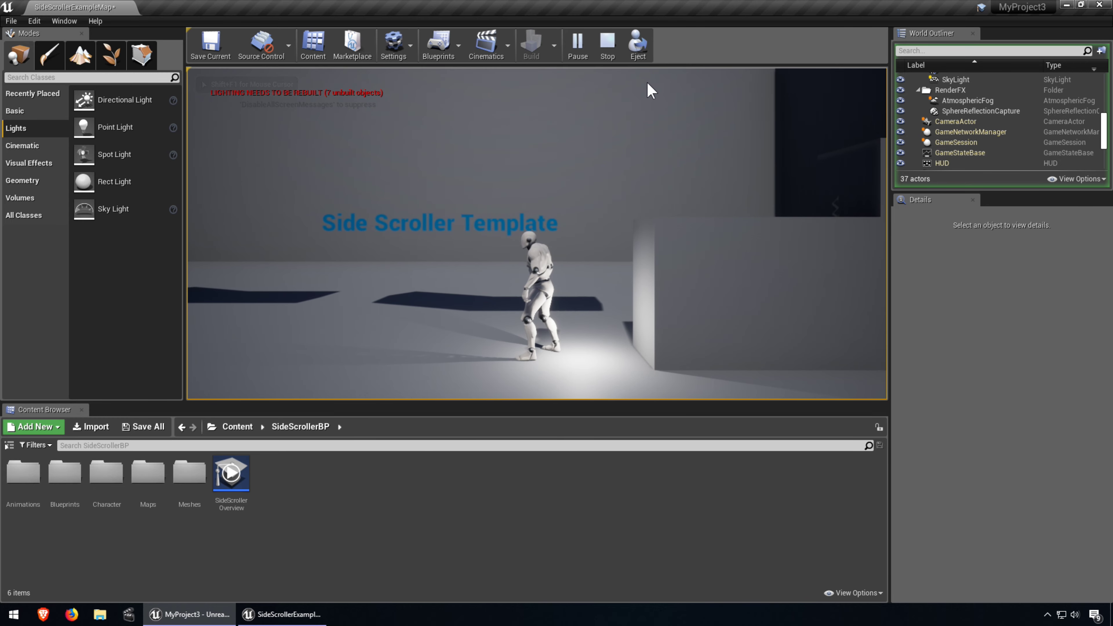
key("Escape")
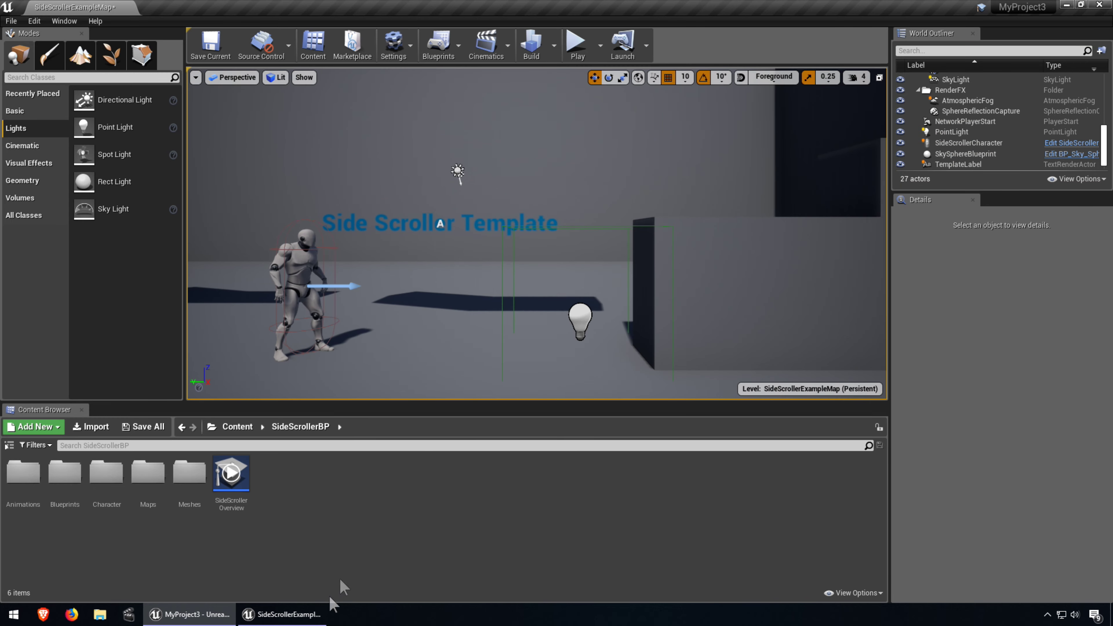
- Reopen the Level Blueprint and delete the Event BeginPlay node from the graph
left_click(306, 616)
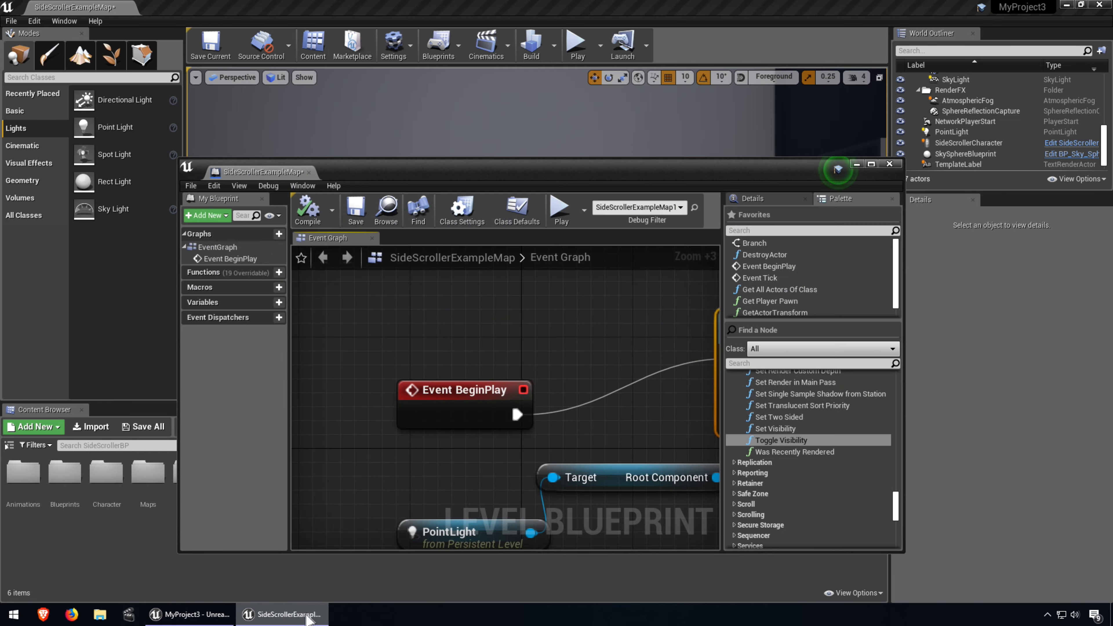
double_click(741, 177)
left_click_drag(364, 226, 364, 170)
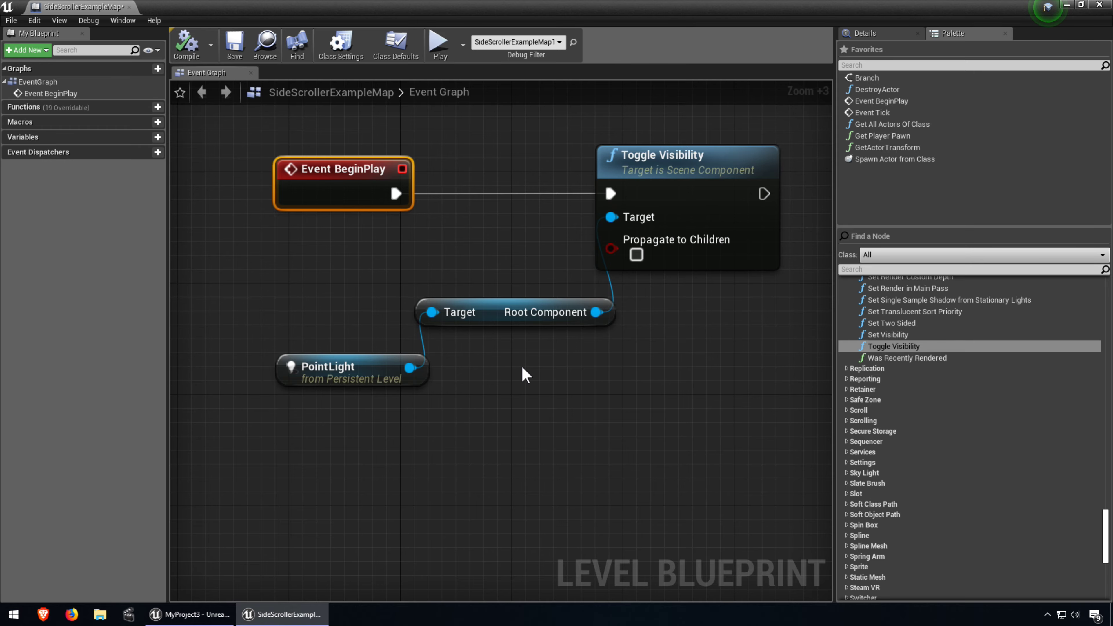
key("Delete")
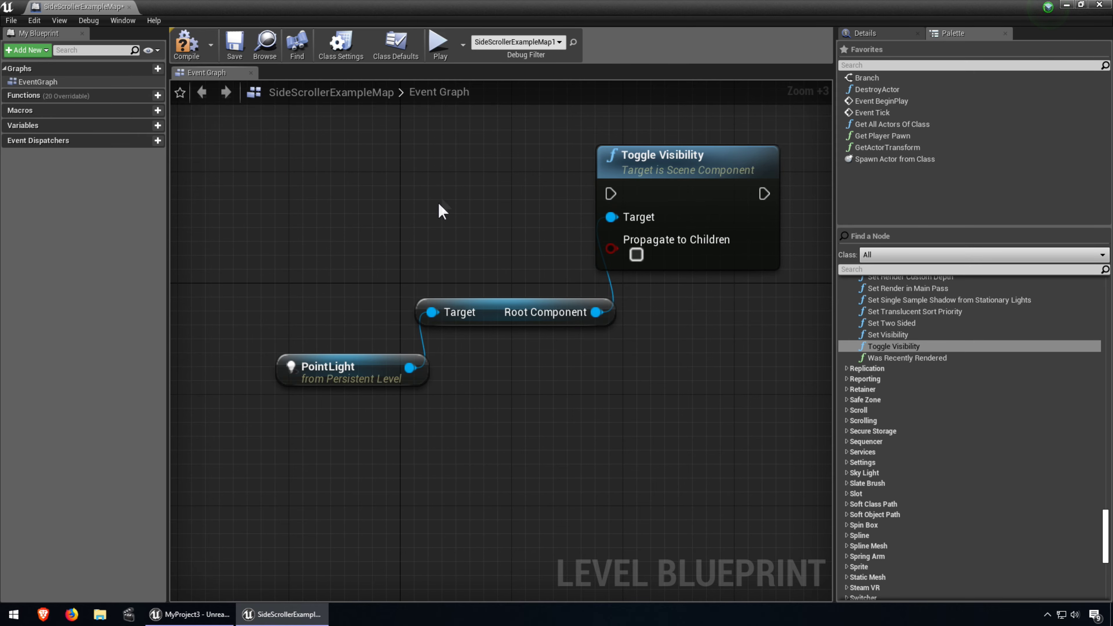
- Add an On Actor Begin Overlap event for the level's TriggerVolume and connect its execution output to Toggle Visibility
double_click(673, 7)
left_click_drag(625, 176, 580, 160)
left_click(549, 228)
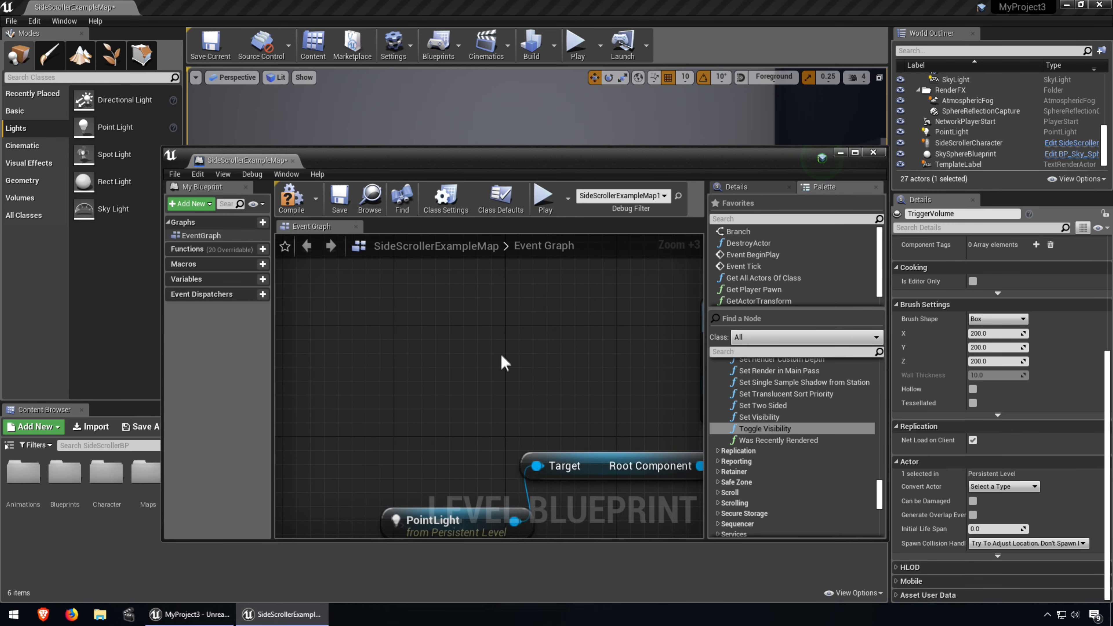
right_click(469, 328)
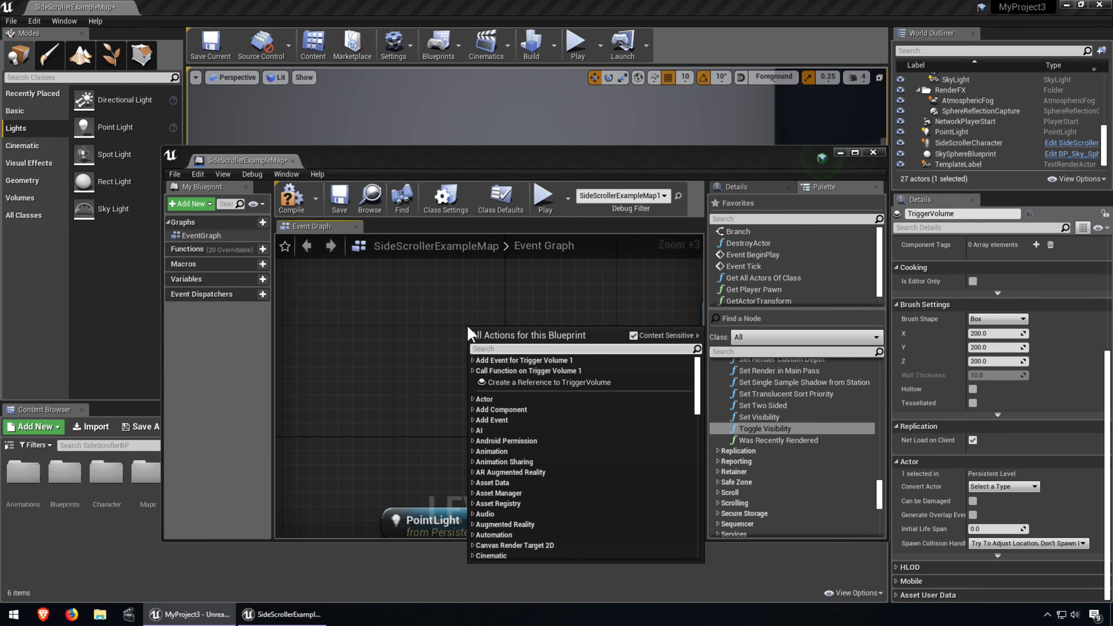
left_click(473, 360)
left_click(479, 371)
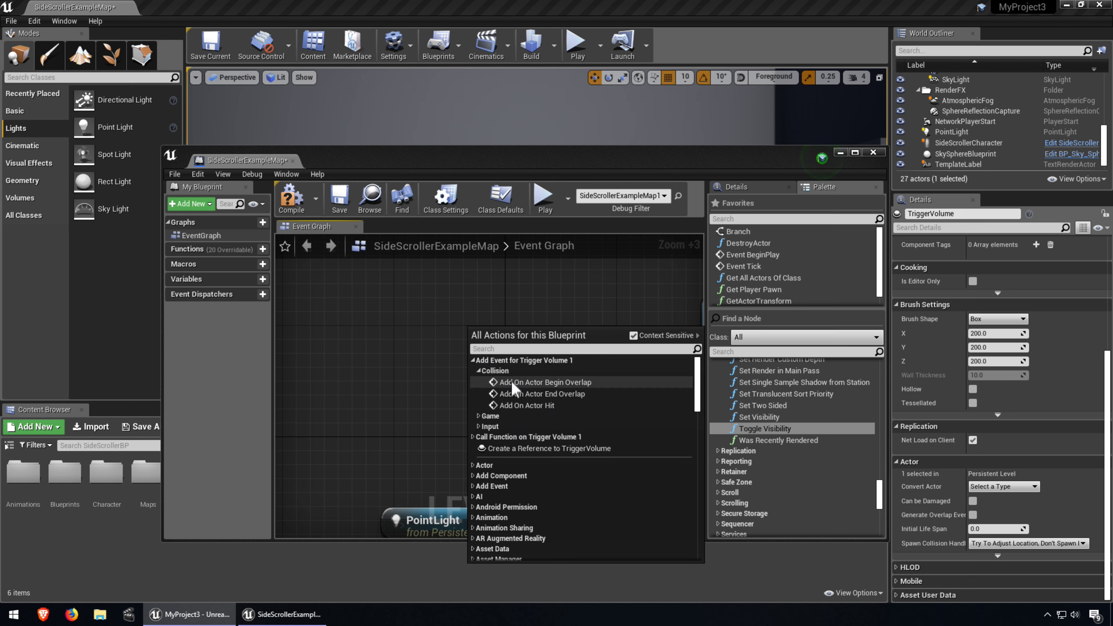
left_click(520, 392)
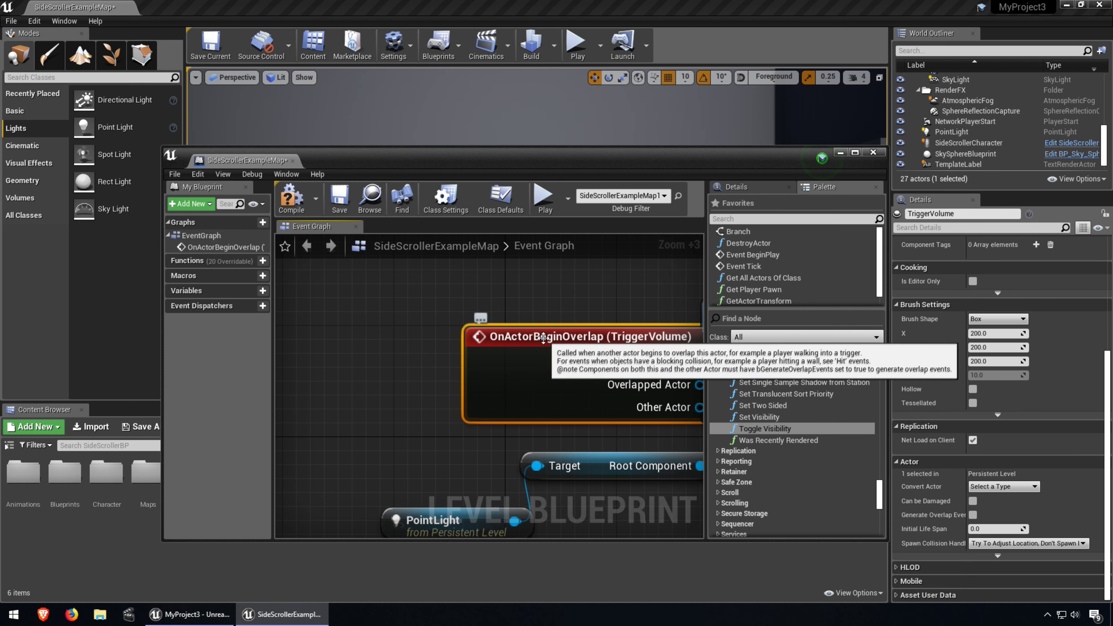
double_click(710, 162)
left_click_drag(458, 193, 611, 193)
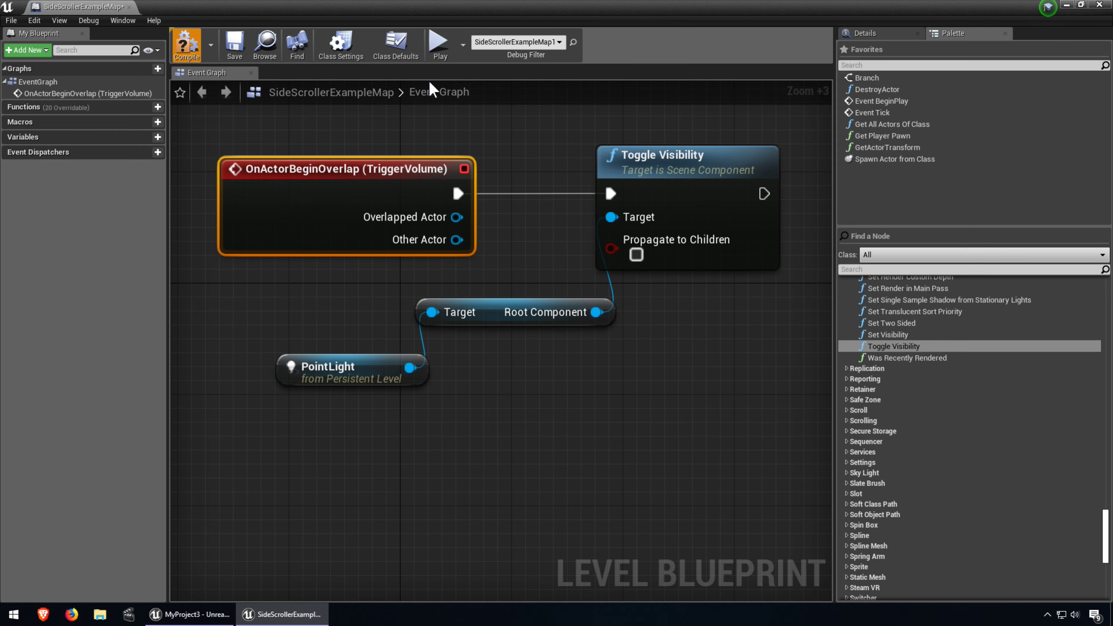
- Minimize the Level Blueprint and play-test the level by running the character into the trigger volume and back out, ending the session
left_click_drag(524, 24, 486, 229)
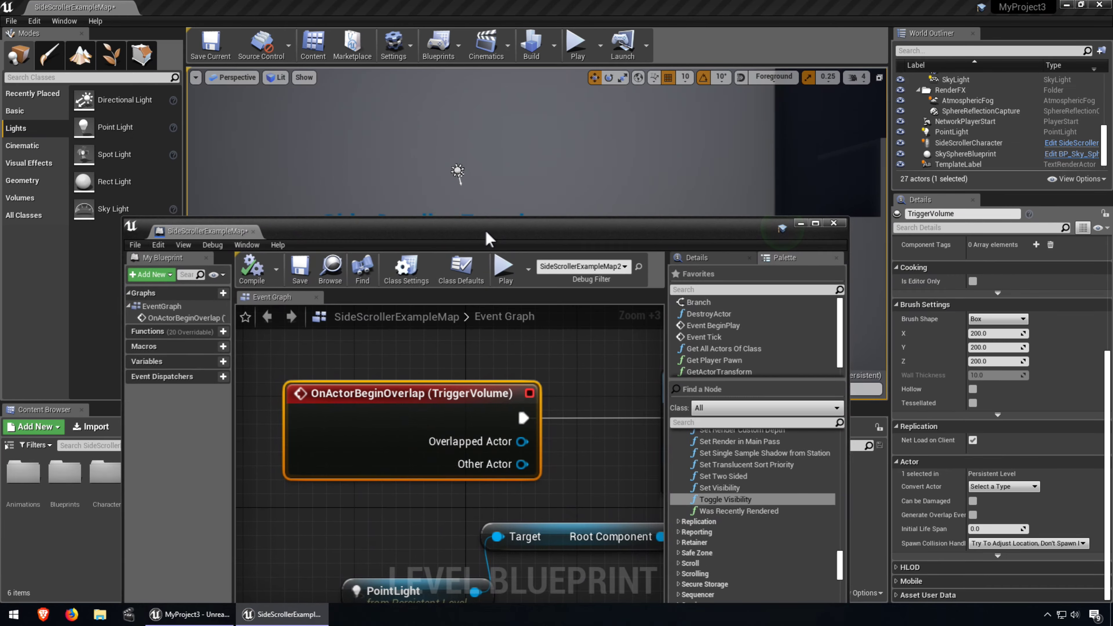
left_click(800, 225)
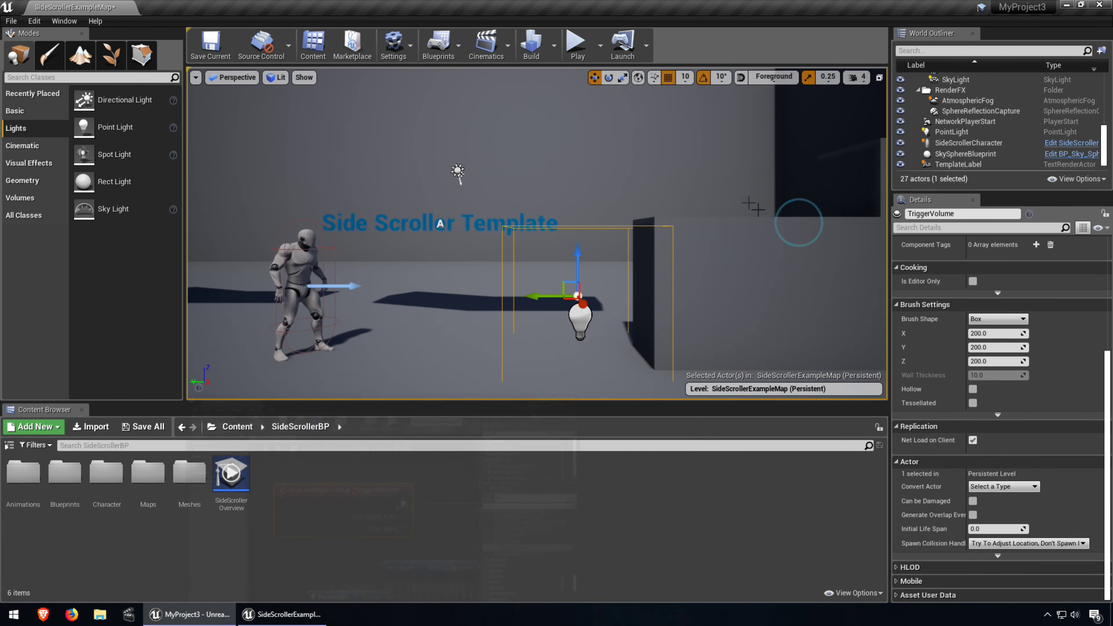
left_click(578, 43)
left_click(593, 244)
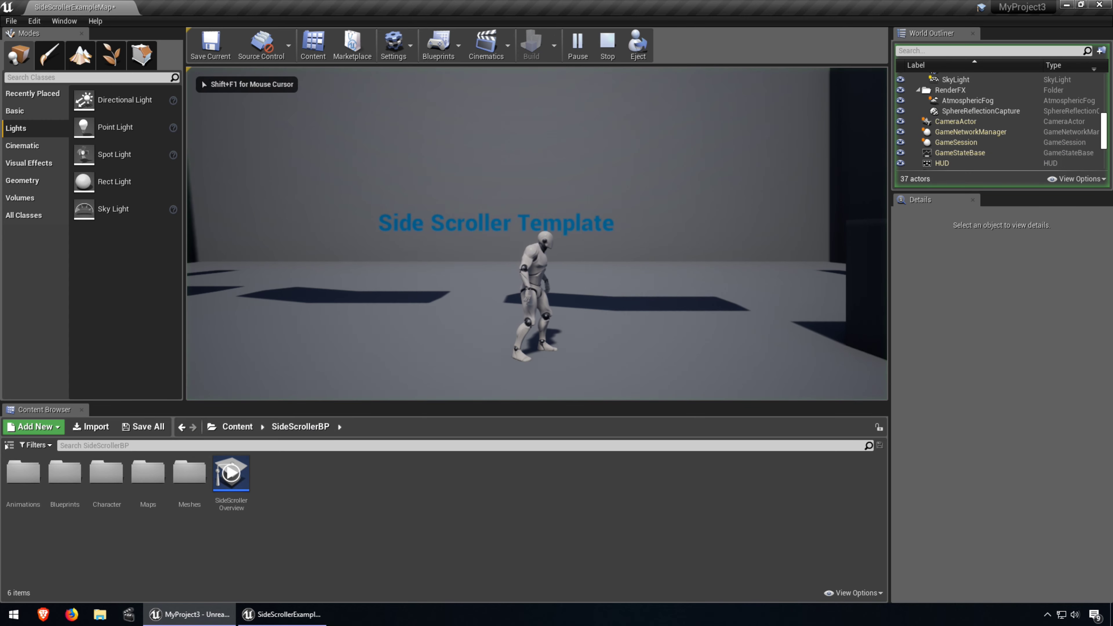
key("d")
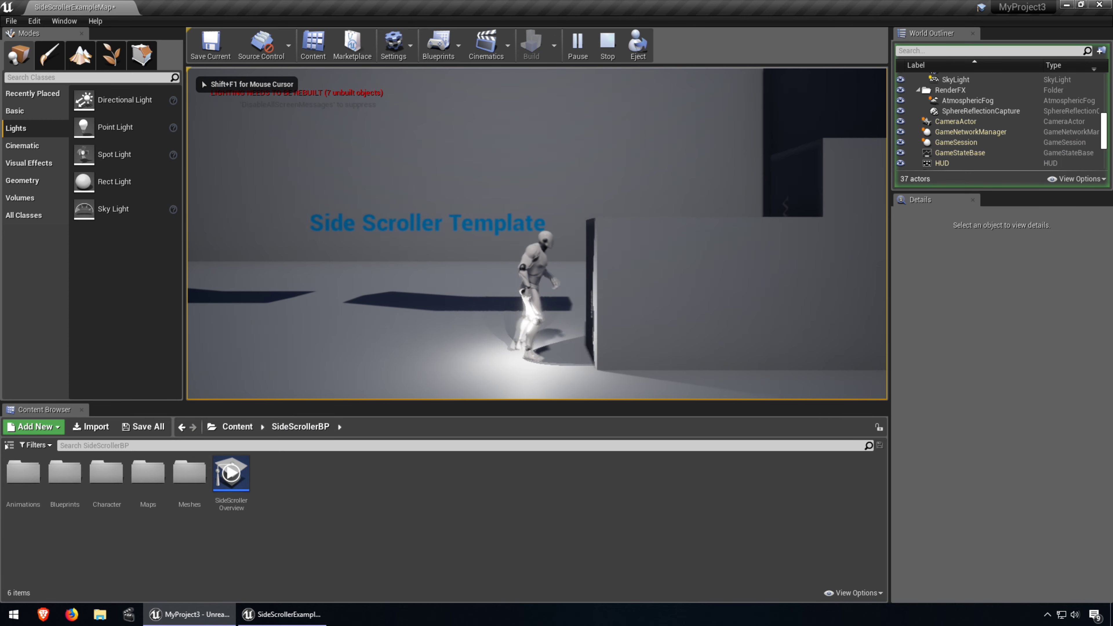
key("a")
key("d")
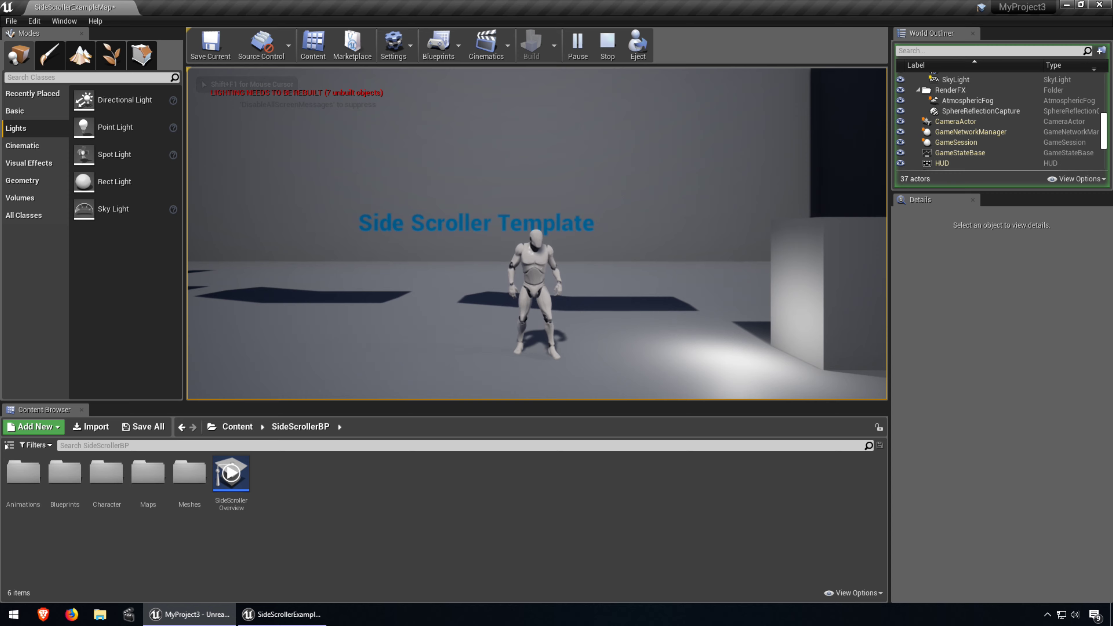
key("Escape")
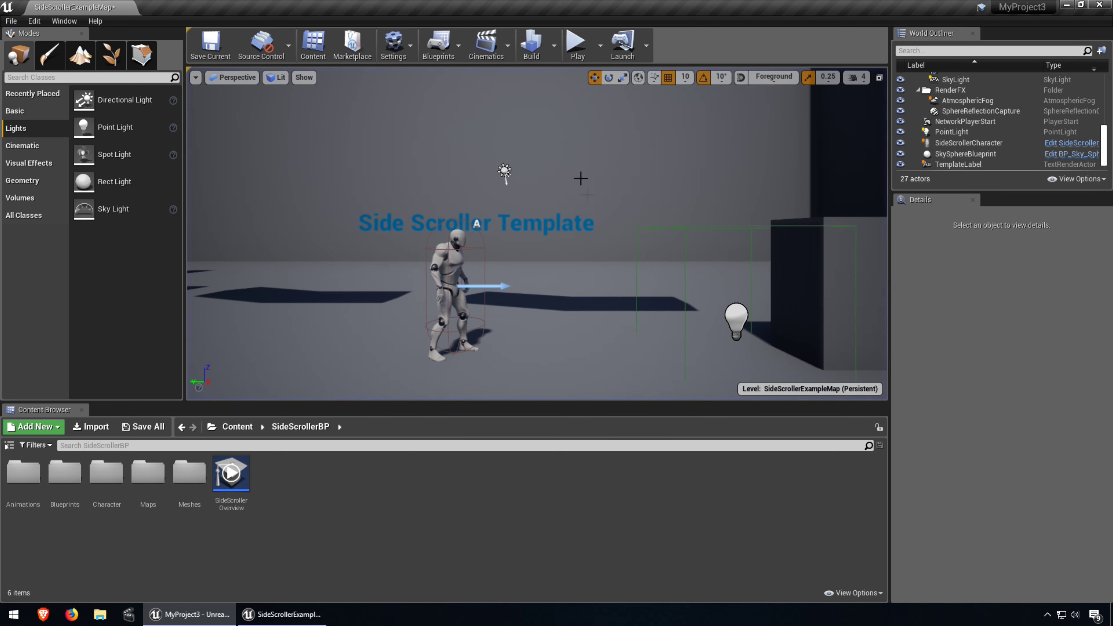
- Run a second play-test, moving the character into the trigger volume beside the point light, and stop the session
key("alt+p")
left_click(628, 245)
key("d")
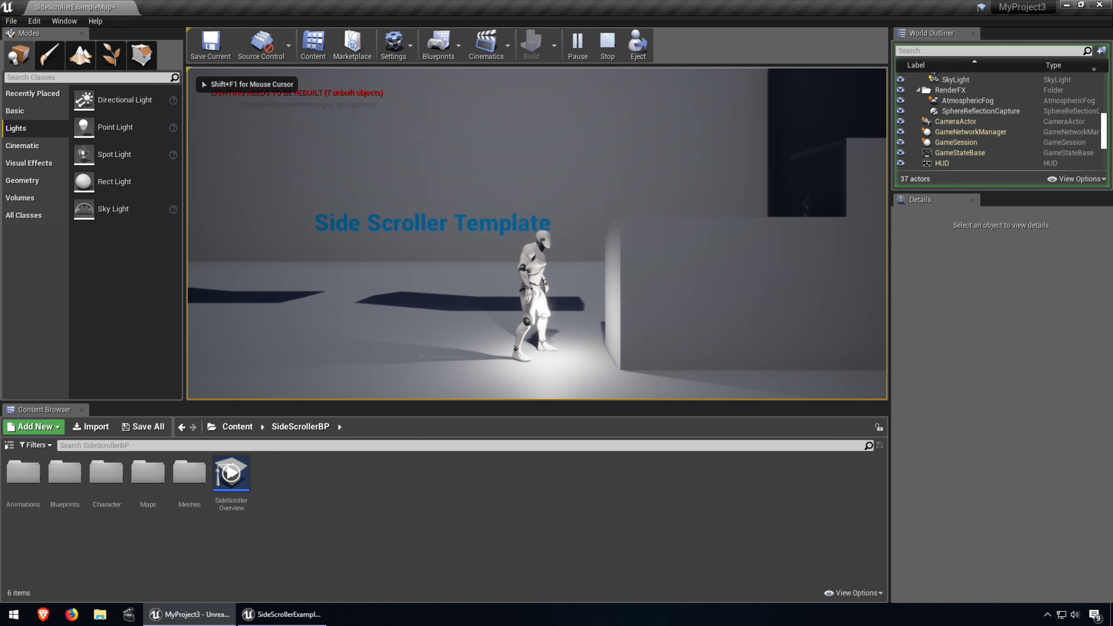
key("Escape")
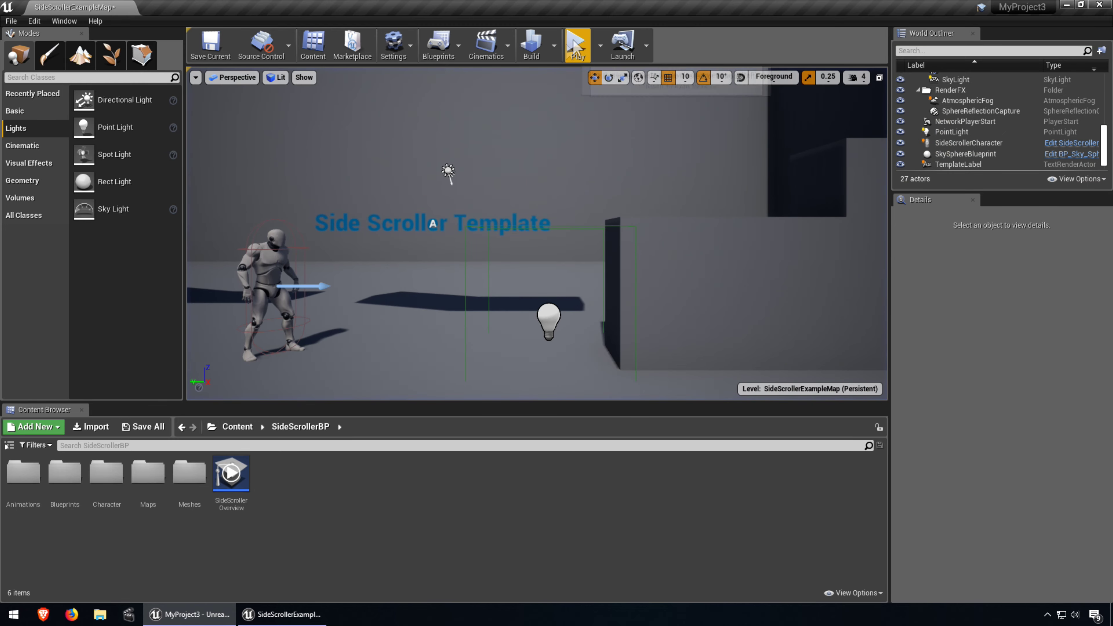
- Select the TriggerVolume in the level and add an On Actor End Overlap event for it in the Level Blueprint
left_click(307, 615)
left_click_drag(585, 232, 604, 386)
left_click(604, 317)
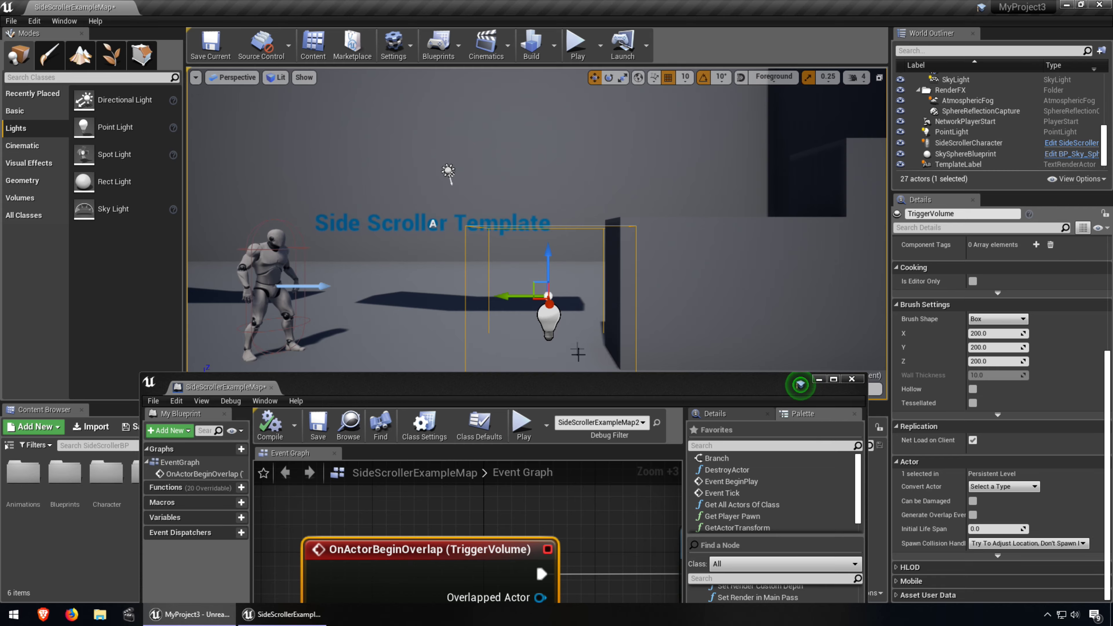
double_click(589, 385)
right_click(334, 303)
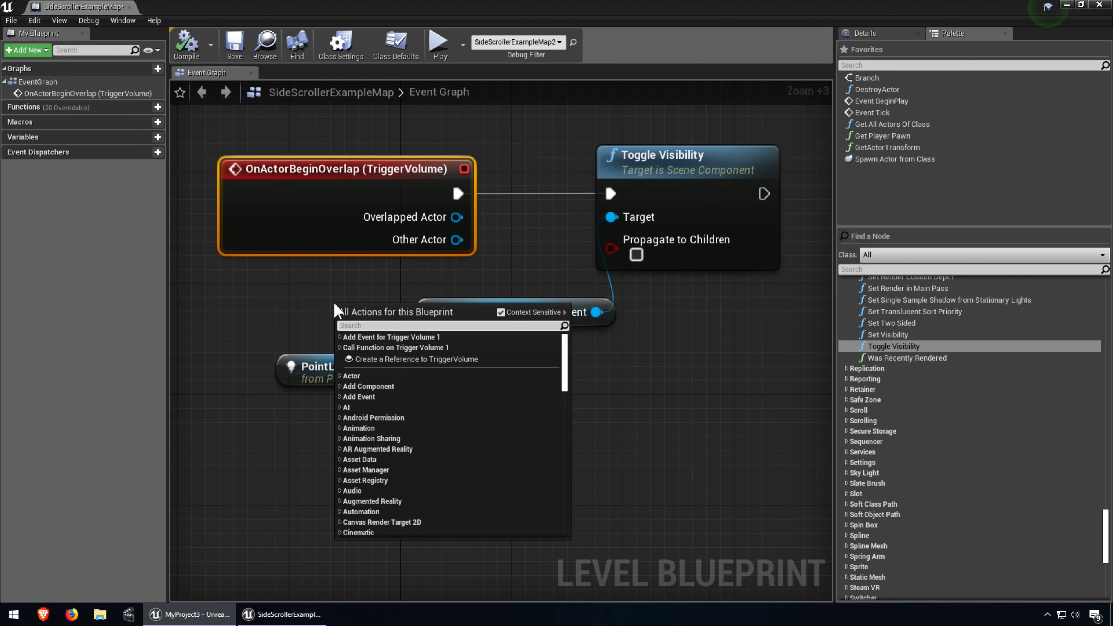
left_click(341, 337)
left_click(343, 346)
left_click(342, 347)
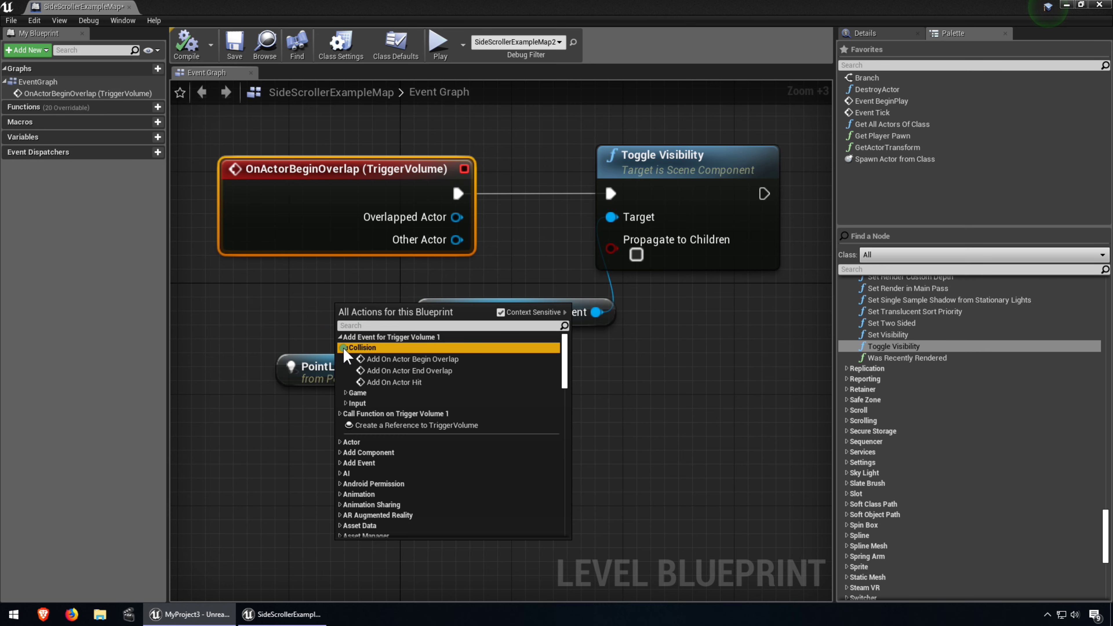
left_click(408, 372)
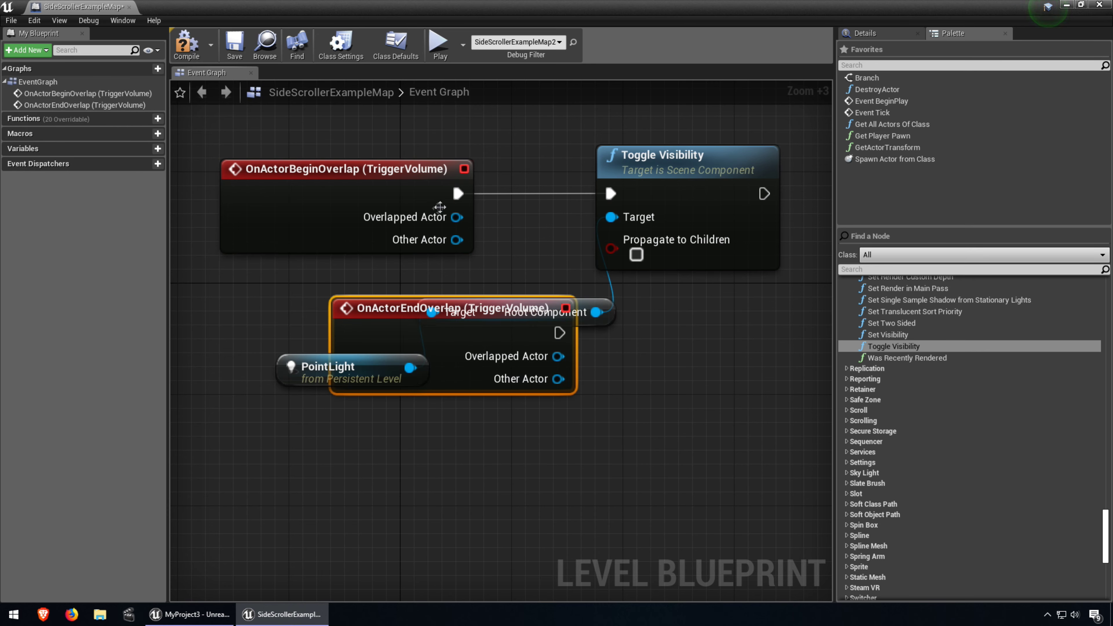
- Arrange the two overlap events and the Root Component node without overlaps, and connect OnActorEndOverlap's execution output to Toggle Visibility
left_click_drag(395, 175, 395, 134)
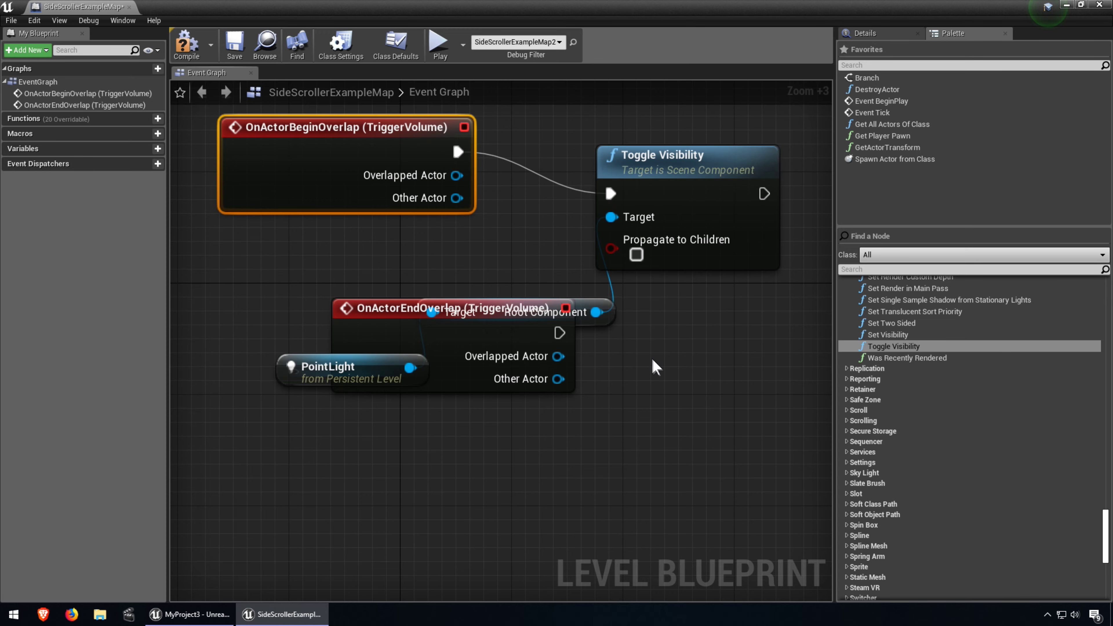
left_click_drag(442, 308, 341, 223)
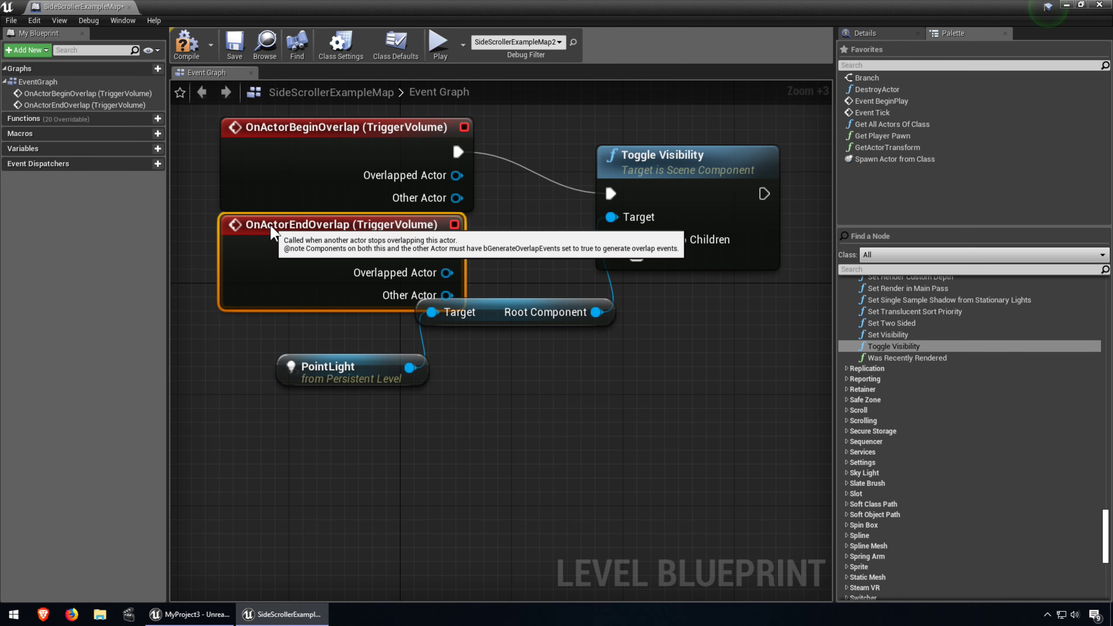
scroll(513, 373, "down", 1)
scroll(513, 373, "down", 1)
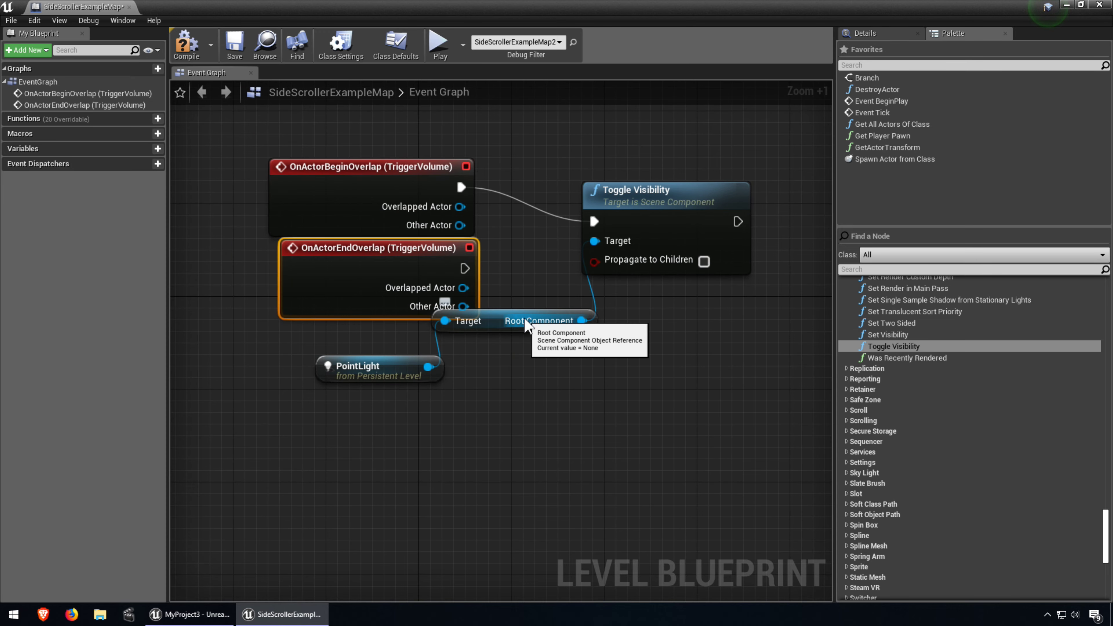
left_click_drag(489, 325, 524, 394)
left_click_drag(458, 298, 597, 222)
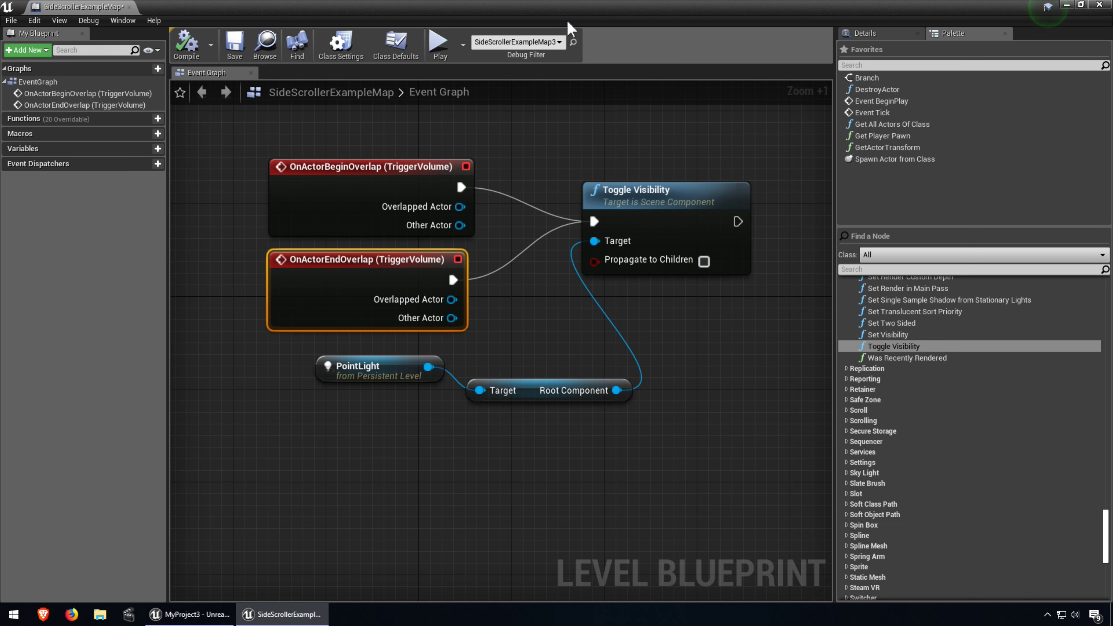
- Play-test the level by running the character repeatedly in and out of the trigger volume, end the session and reopen the Level Blueprint
left_click(1067, 5)
left_click(578, 44)
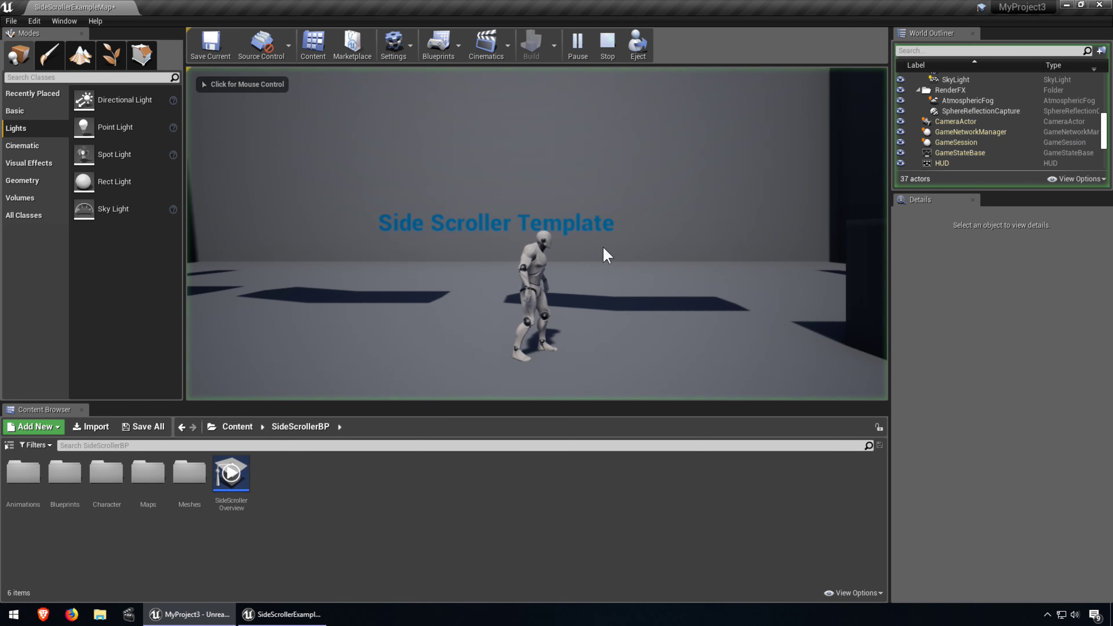
key("a")
key("d")
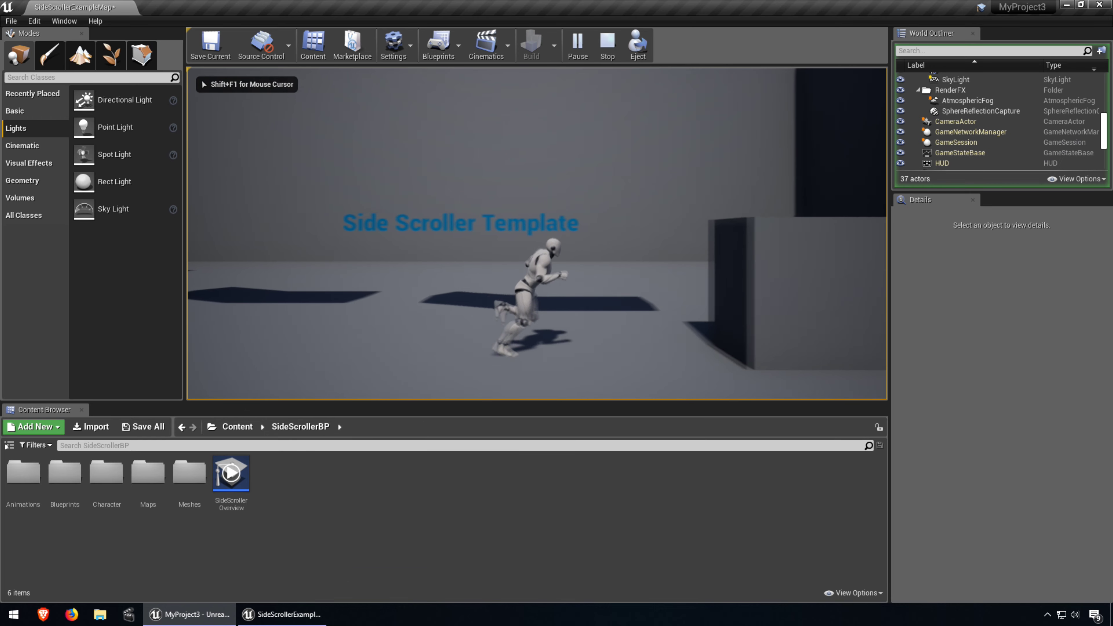
key("a")
key("d")
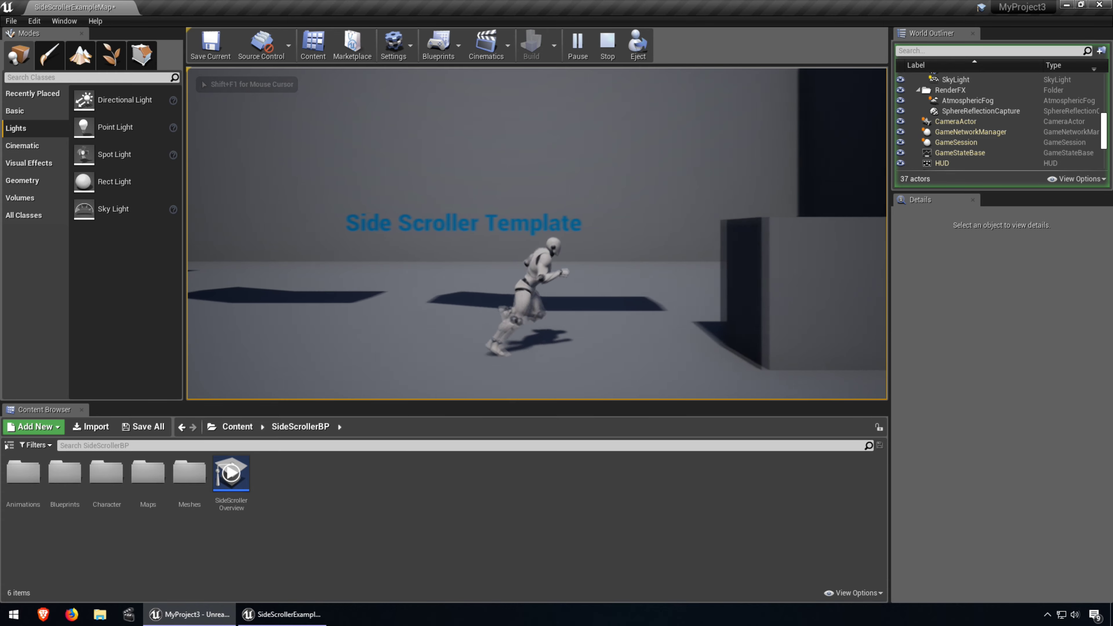
key("space")
key("a")
key("d")
key("a")
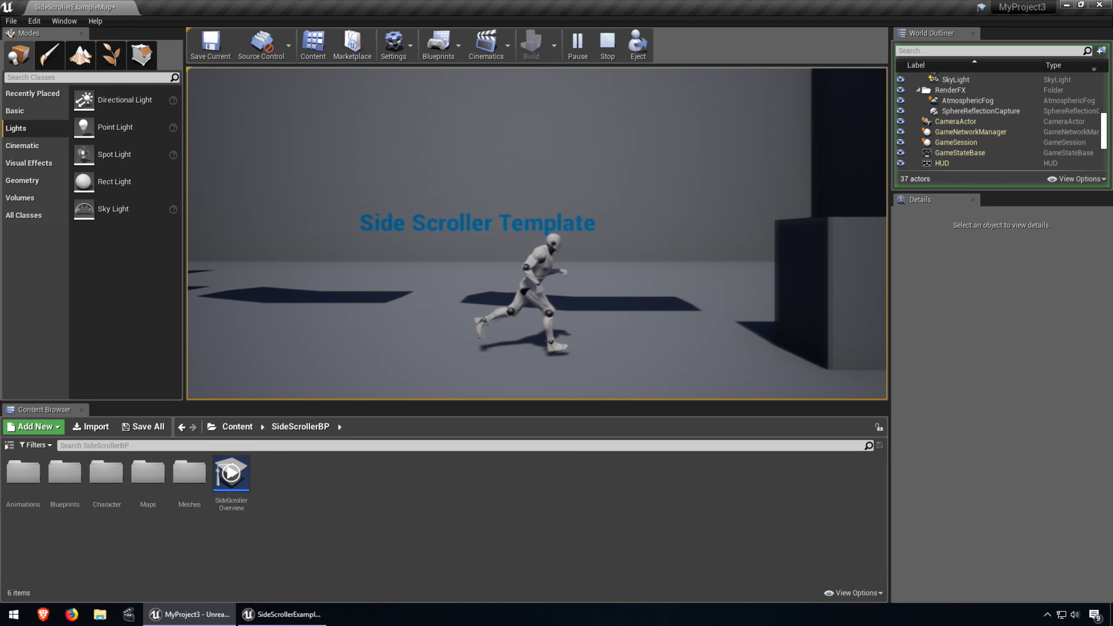
key("d")
key("a")
key("d")
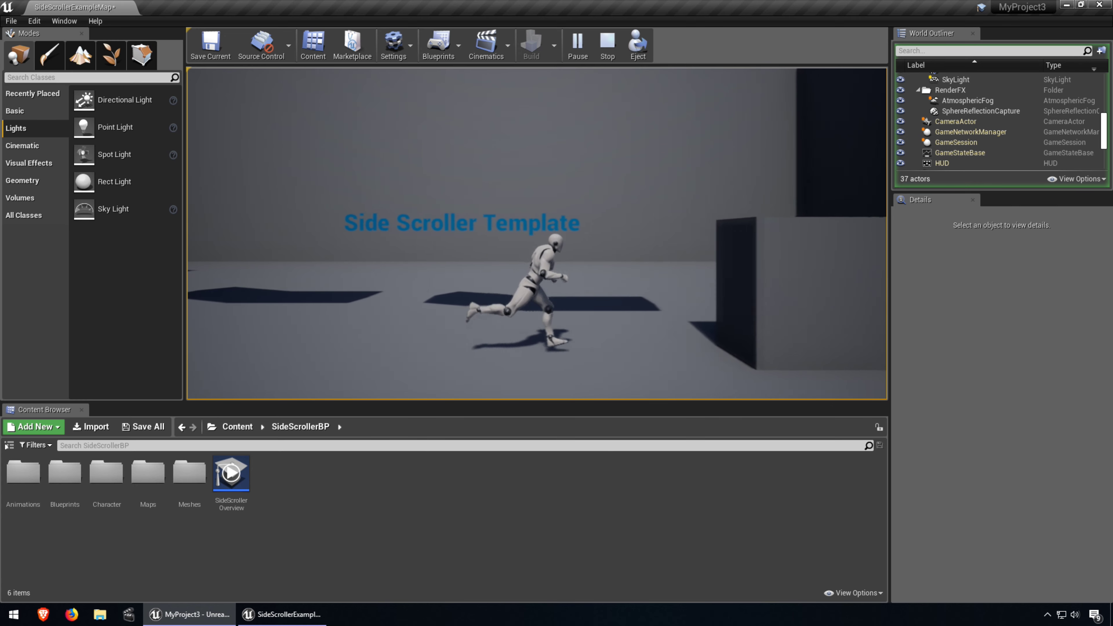
key("a")
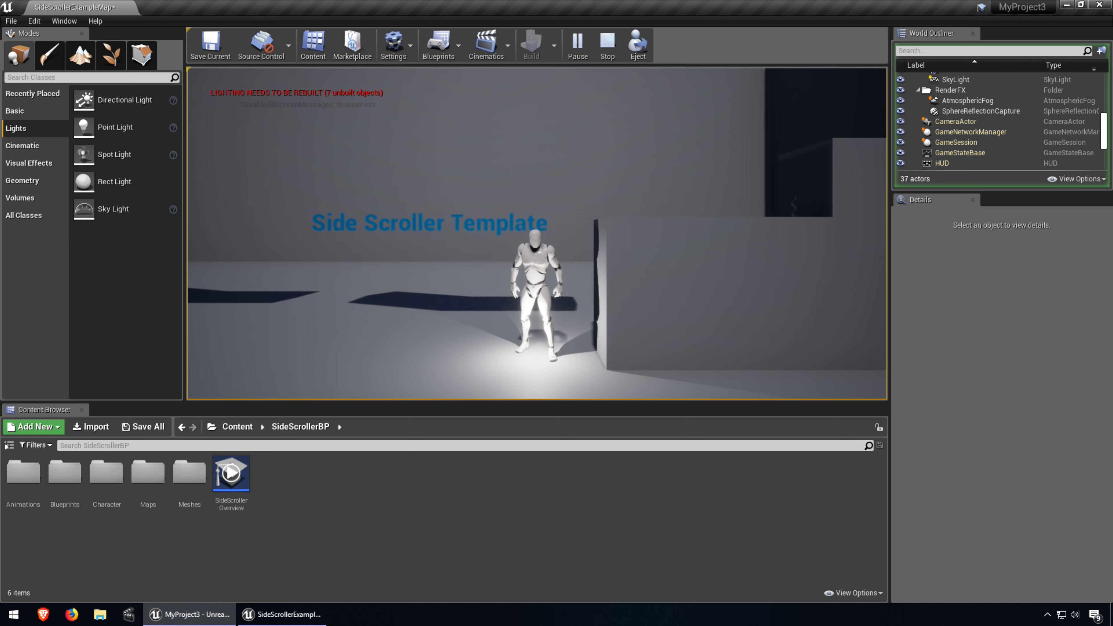
key("Escape")
left_click(315, 613)
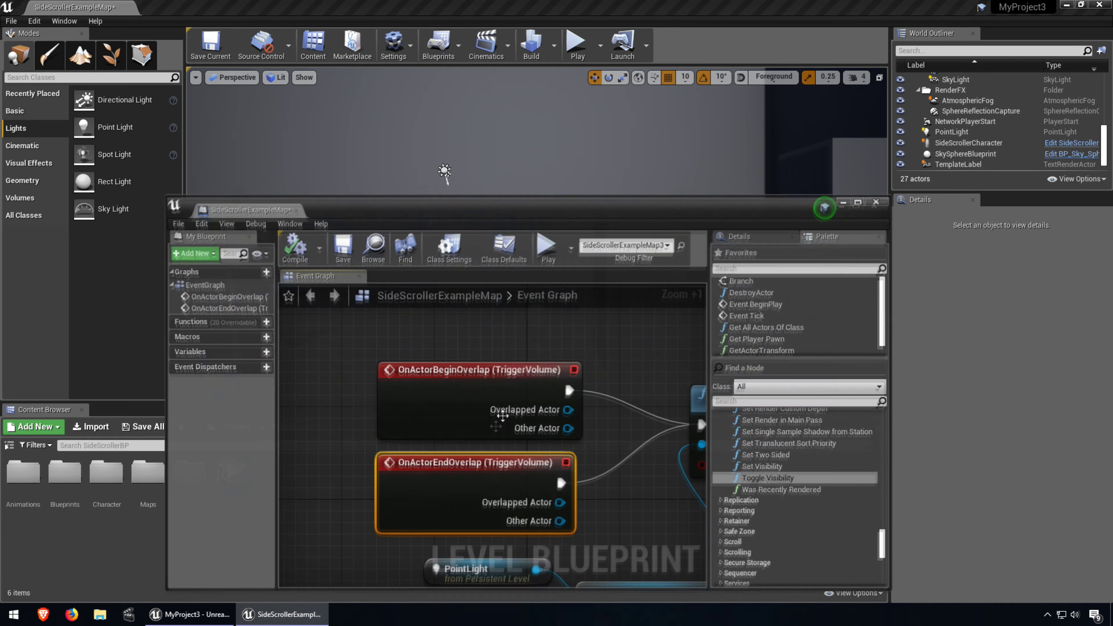
double_click(620, 203)
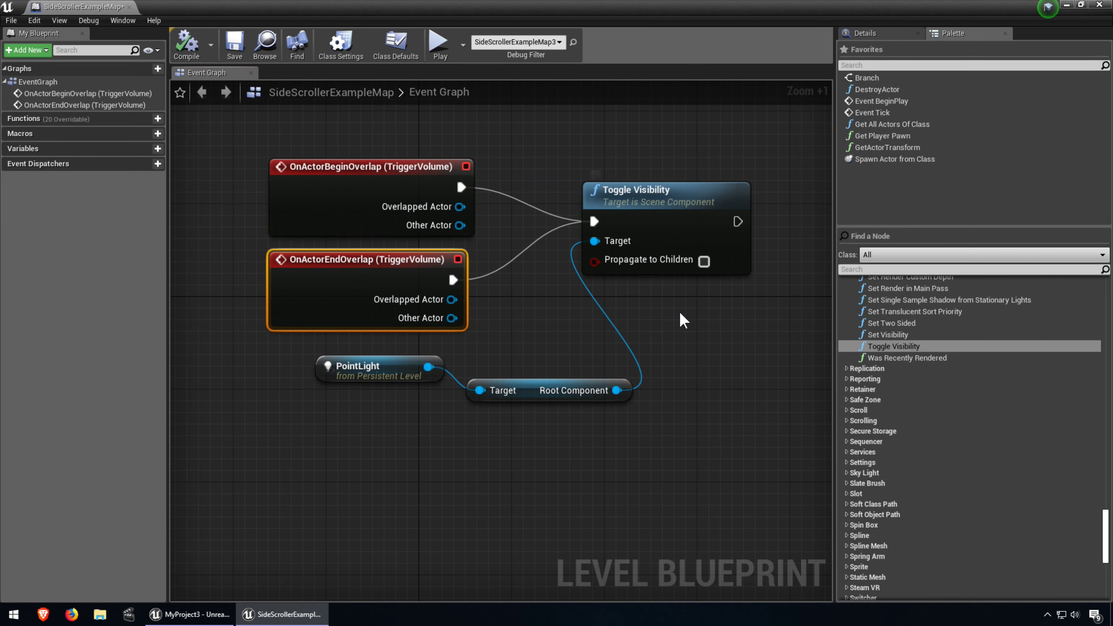